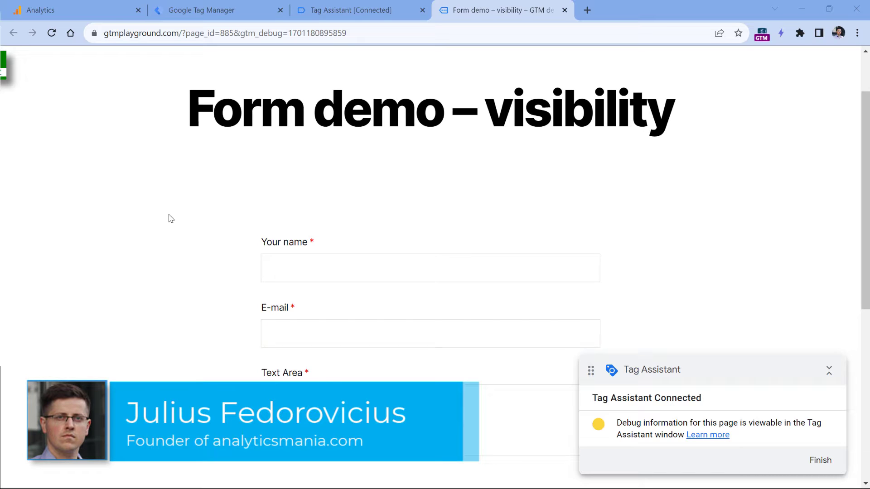
# Fill in the demo form with a test name, e-mail and message, and submit it.
pyautogui.click(416, 266)
pyautogui.write('asd')
pyautogui.press('Tab')
pyautogui.write('asd@asd.com')
pyautogui.press('Tab')
pyautogui.write('asd')
pyautogui.scroll(-6, 396, 204)
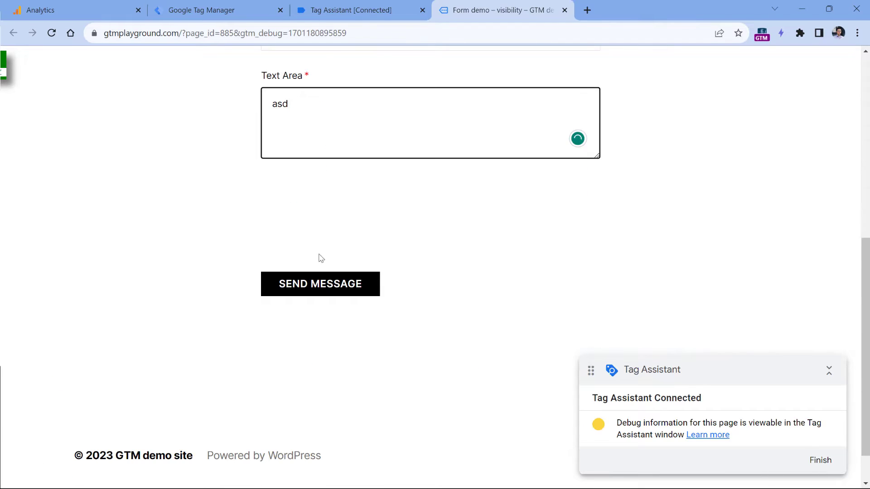
pyautogui.click(332, 284)
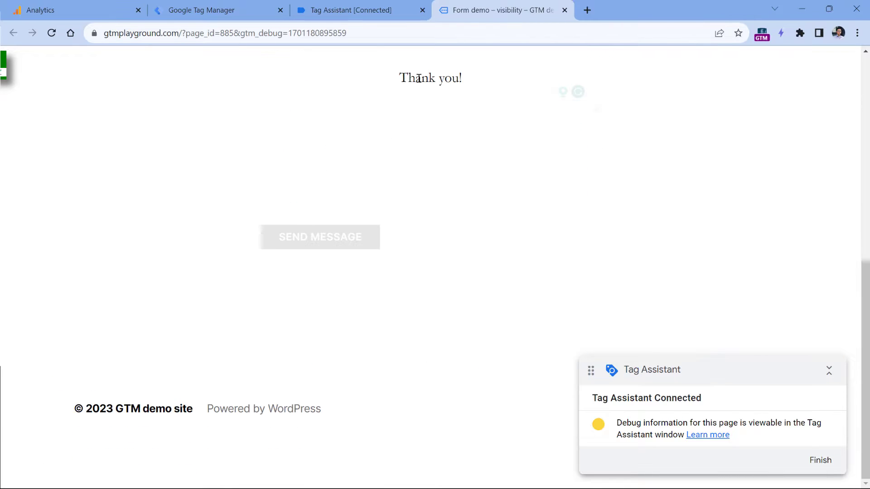
# Inspect the Thank you message and select its div.success container in DevTools.
pyautogui.rightClick(419, 78)
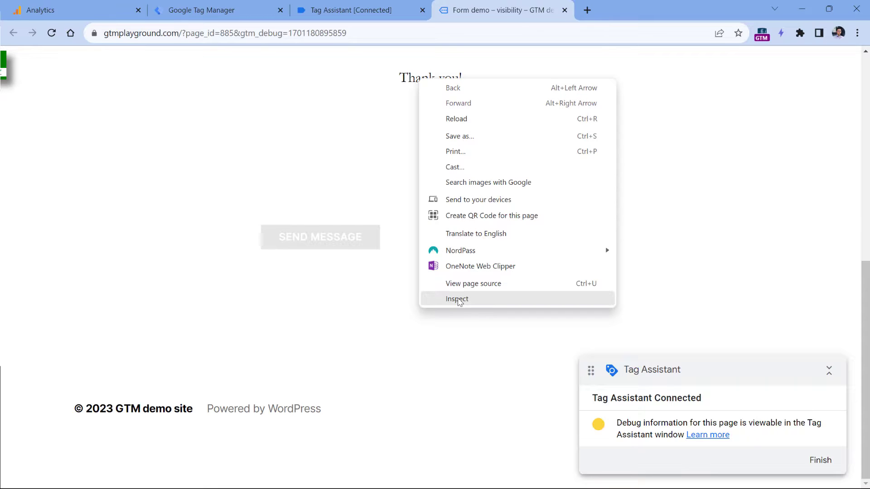
pyautogui.click(457, 299)
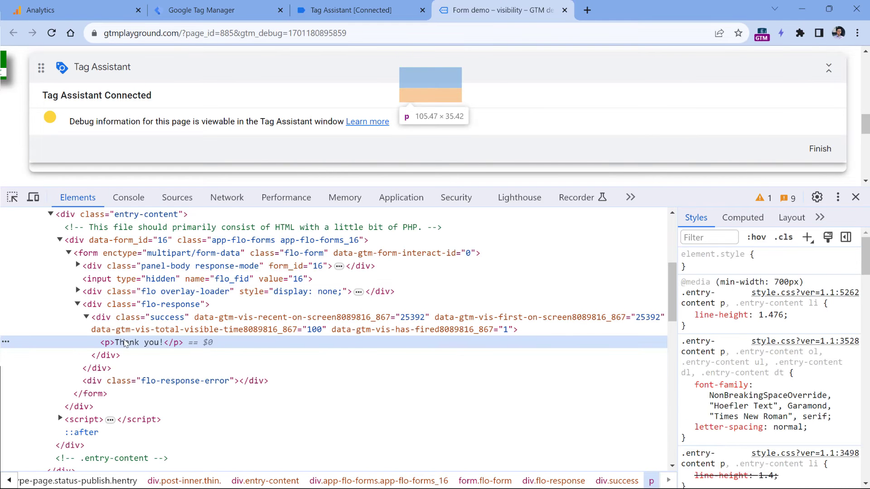
pyautogui.click(130, 328)
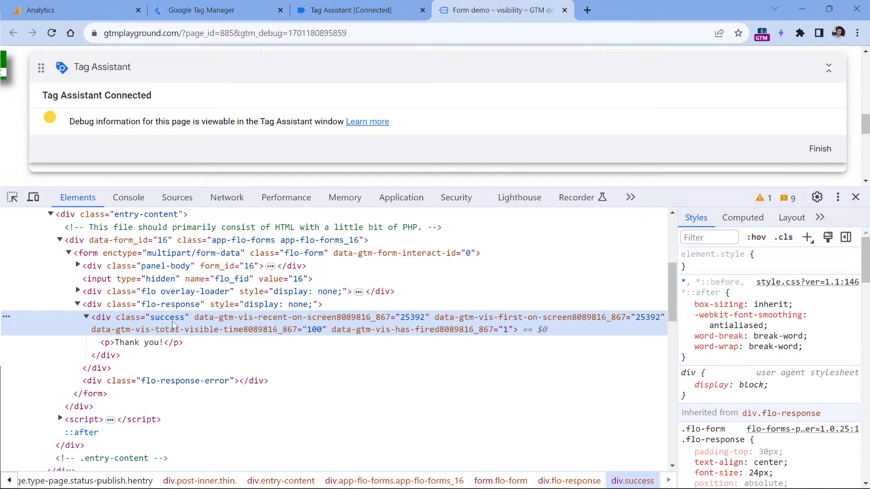
pyautogui.hotkey('ctrl', '2')
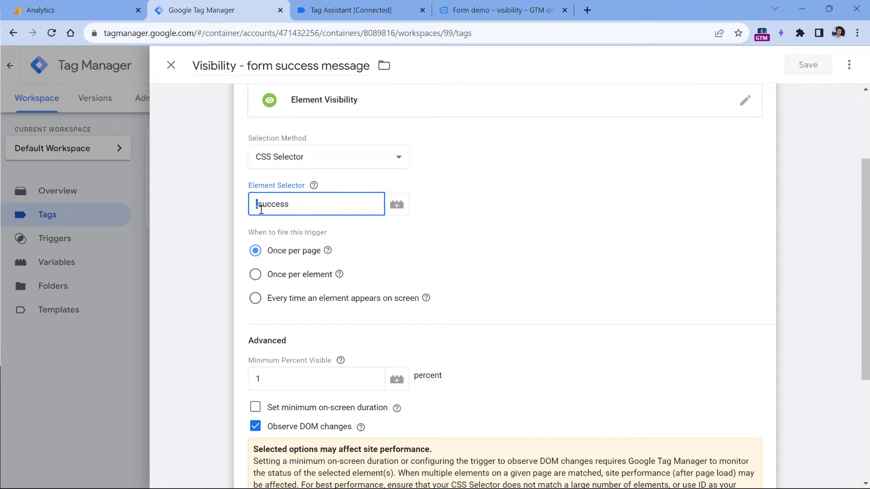
# Highlight the trigger's '.success' Element Selector value, then return to the Form demo tab.
pyautogui.moveTo(260, 205); pyautogui.dragTo(290, 206)
pyautogui.click(303, 211)
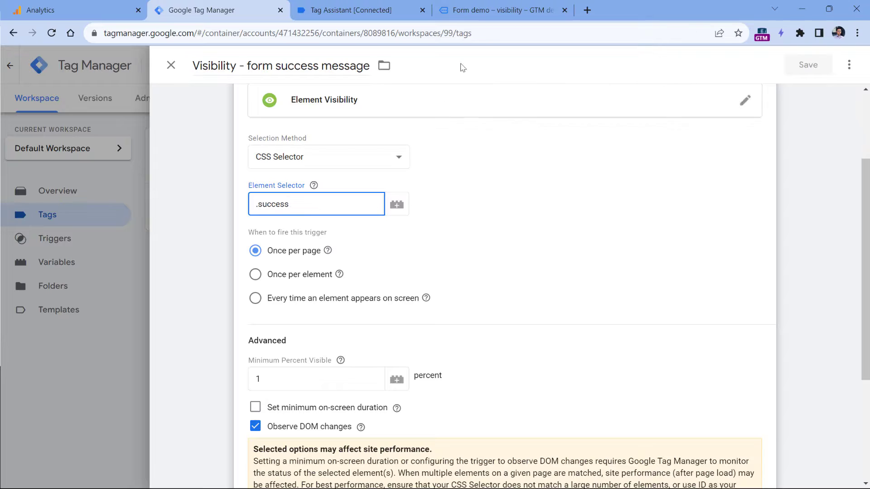
pyautogui.click(493, 10)
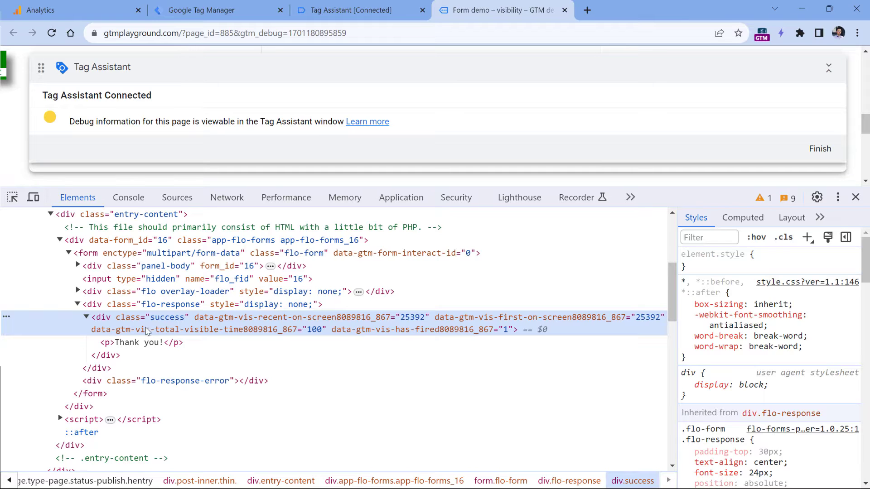
# Browse the form's divs and examine div.app-flo-forms's data-form_id attribute, value 16, without changing it.
pyautogui.click(130, 242)
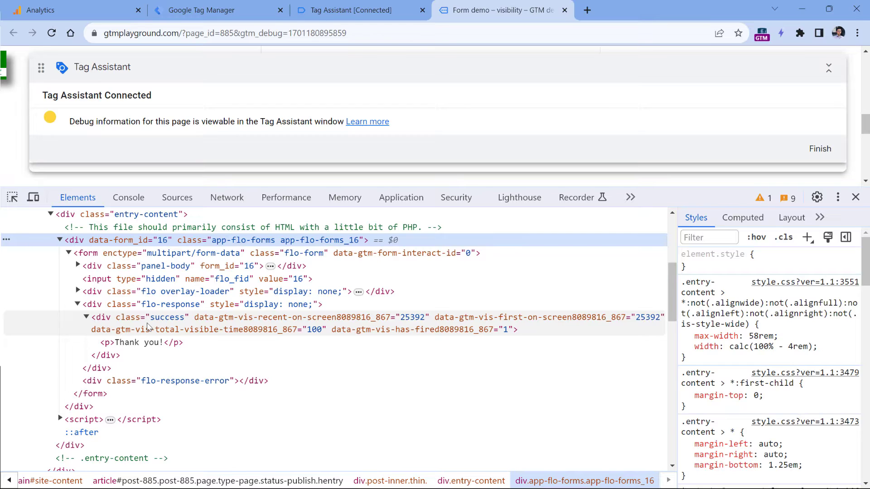
pyautogui.click(149, 327)
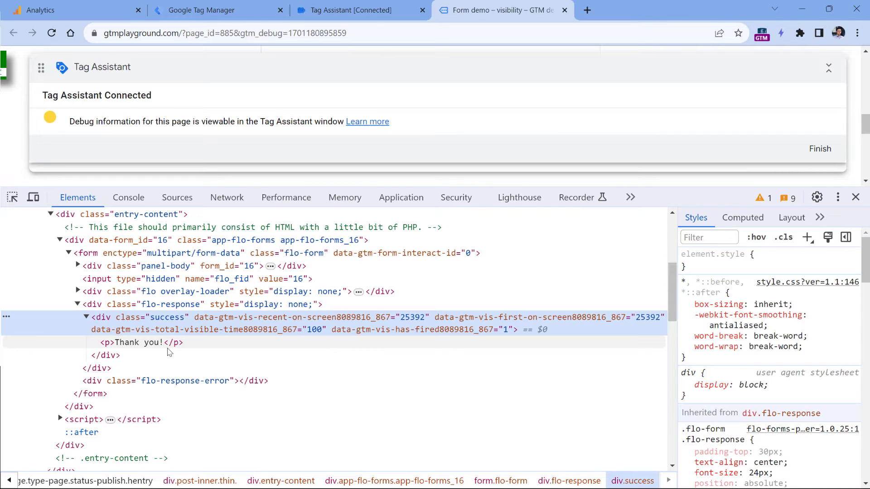
pyautogui.click(149, 266)
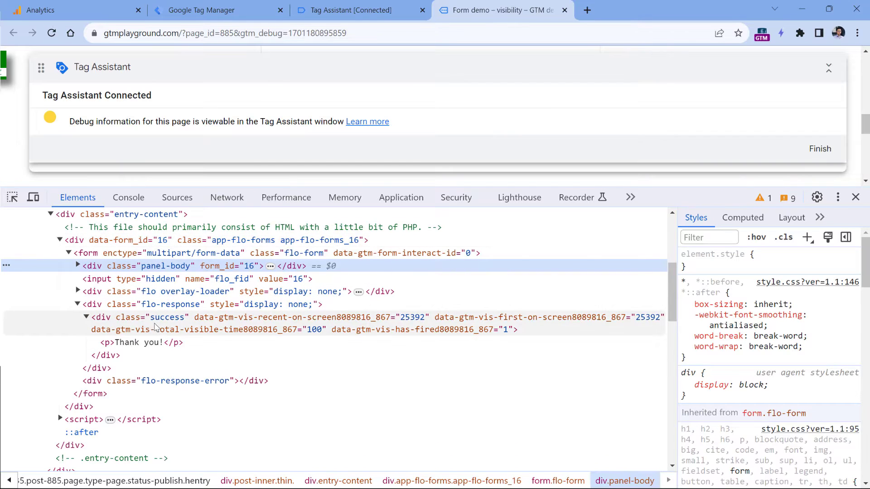
pyautogui.click(153, 326)
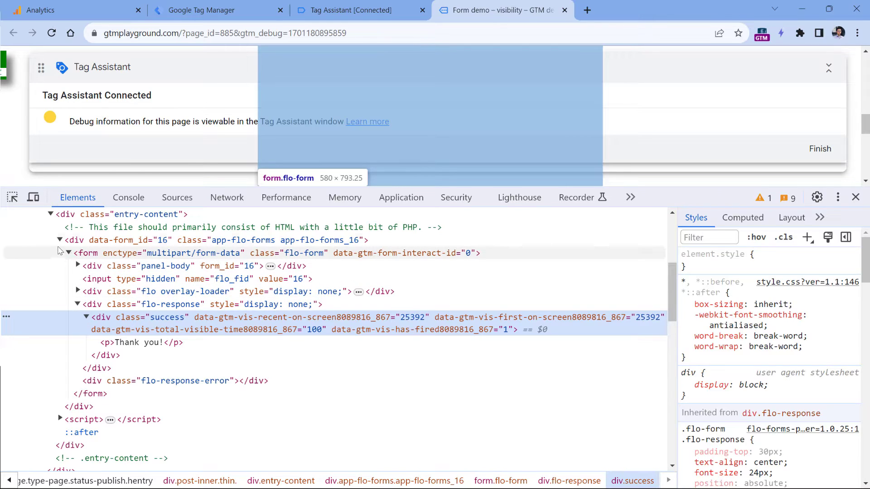
pyautogui.doubleClick(165, 244)
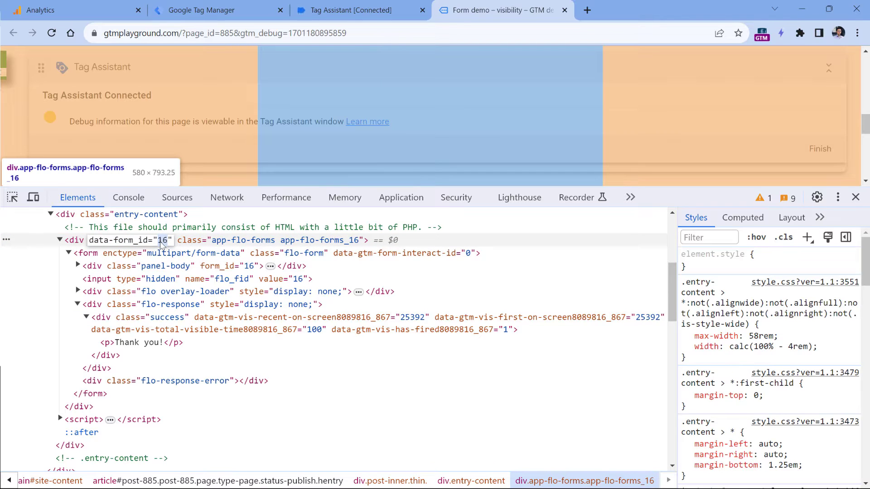
pyautogui.press('Escape')
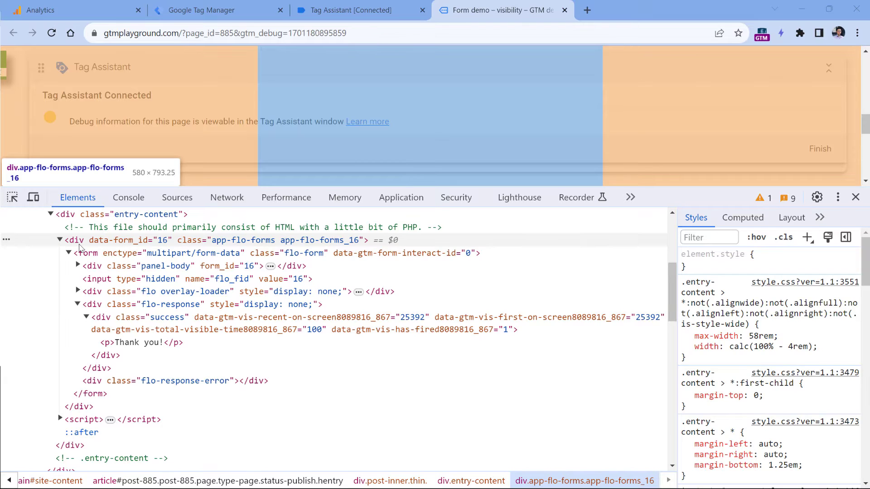
# Clear the Console and start a document.querySelectorAll("div") query.
pyautogui.click(128, 197)
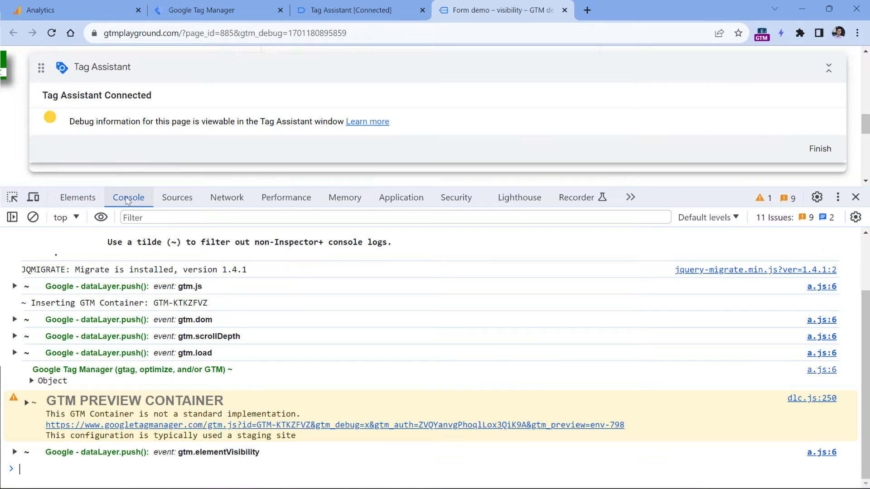
pyautogui.click(33, 217)
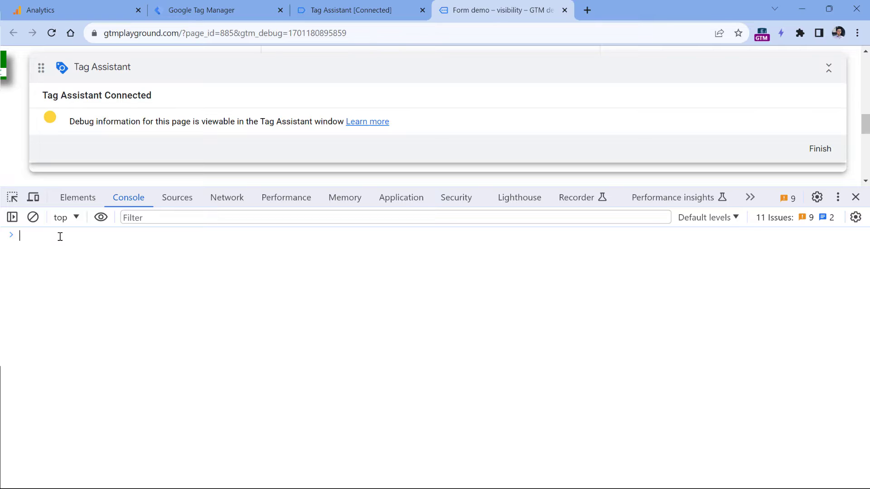
pyautogui.write('document.querySelec')
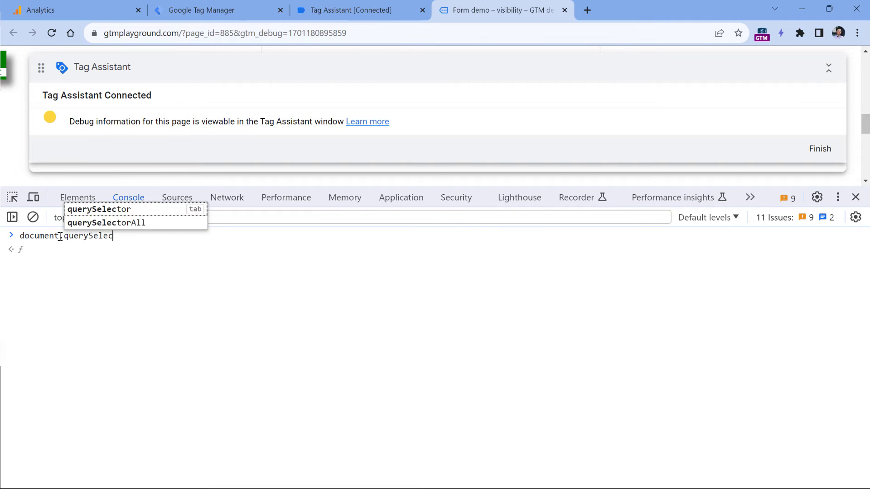
pyautogui.write('torAll(')
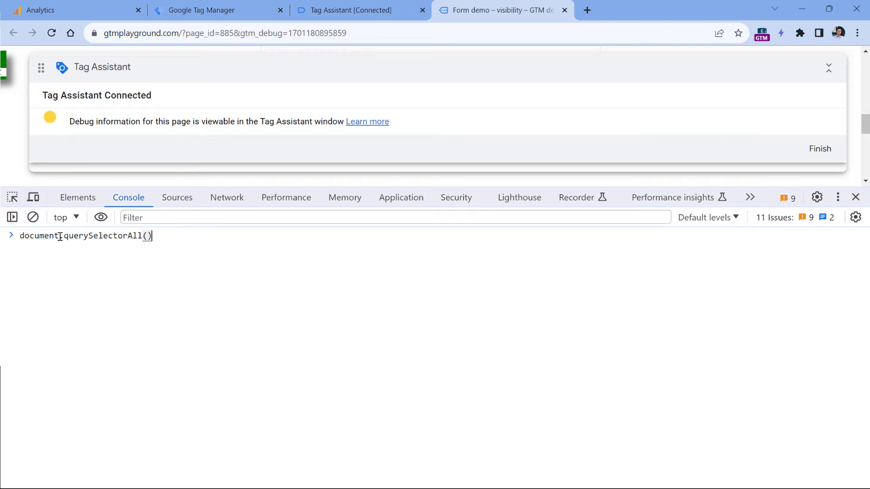
pyautogui.write('"div')
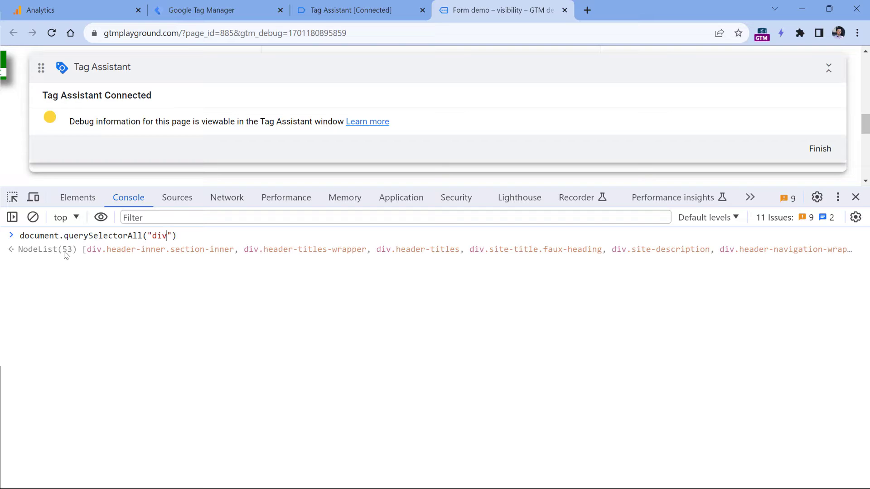
# Copy the data-form_id attribute name and run document.querySelectorAll("div[data-form_id]").
pyautogui.click(82, 200)
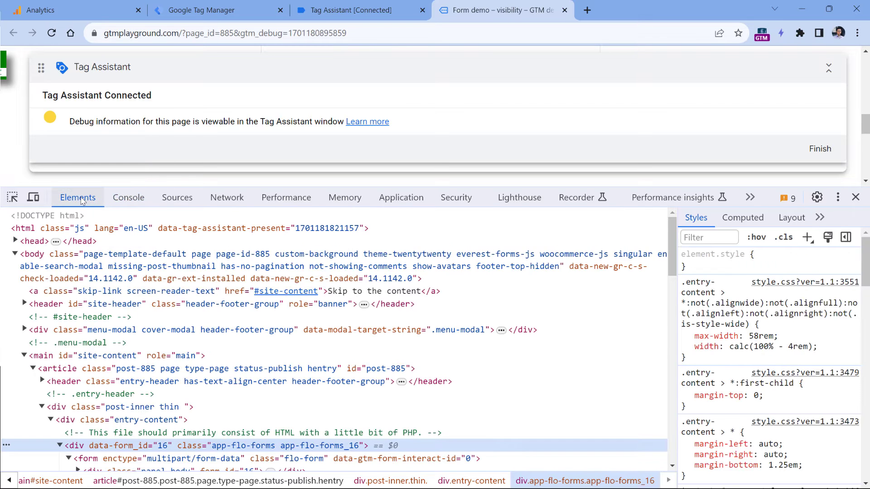
pyautogui.scroll(-3, 86, 333)
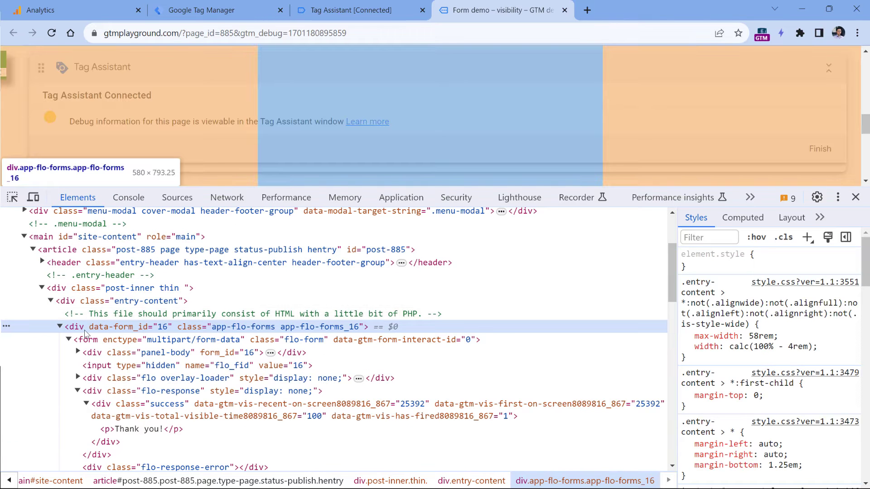
pyautogui.doubleClick(121, 328)
pyautogui.rightClick(122, 328)
pyautogui.click(137, 223)
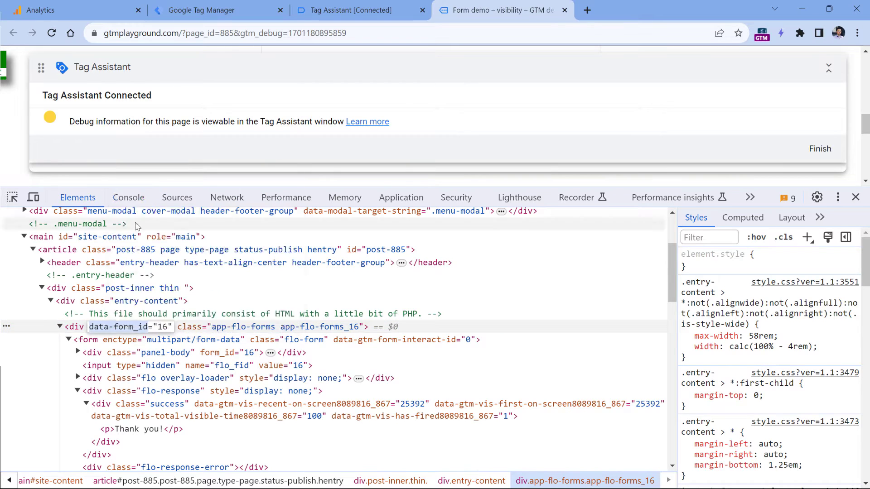
pyautogui.click(128, 198)
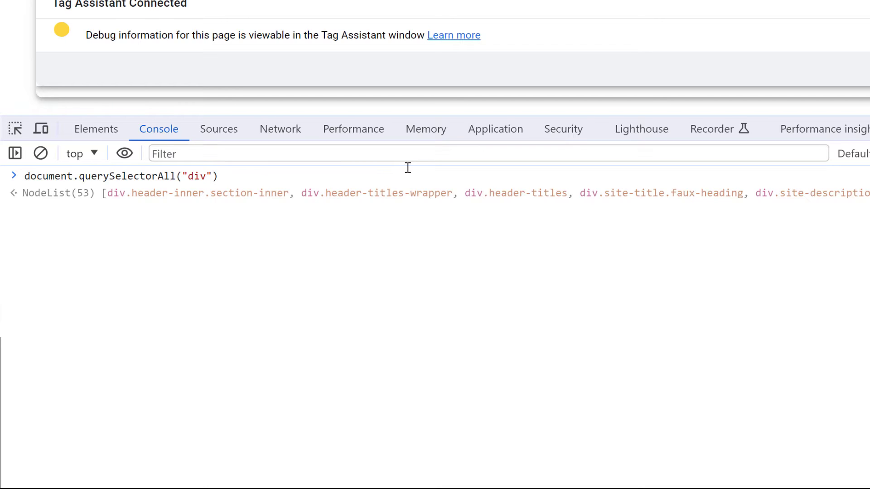
pyautogui.write('[data-form_id')
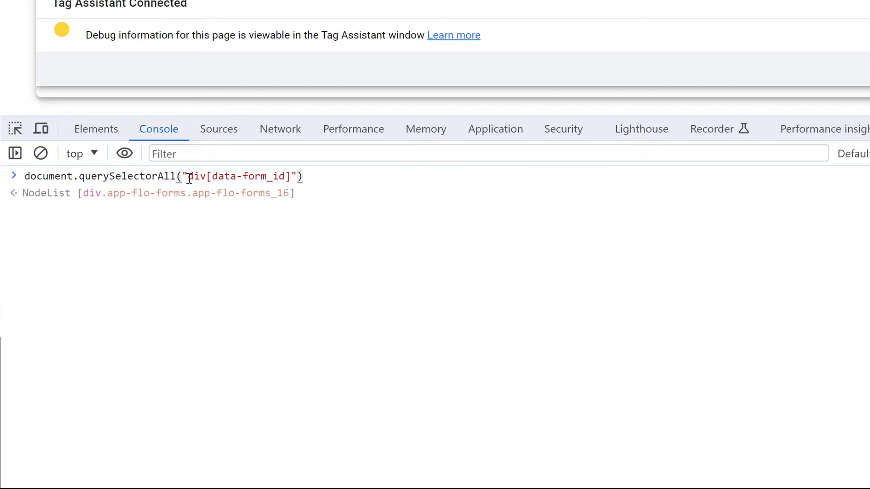
pyautogui.moveTo(189, 177); pyautogui.dragTo(284, 176)
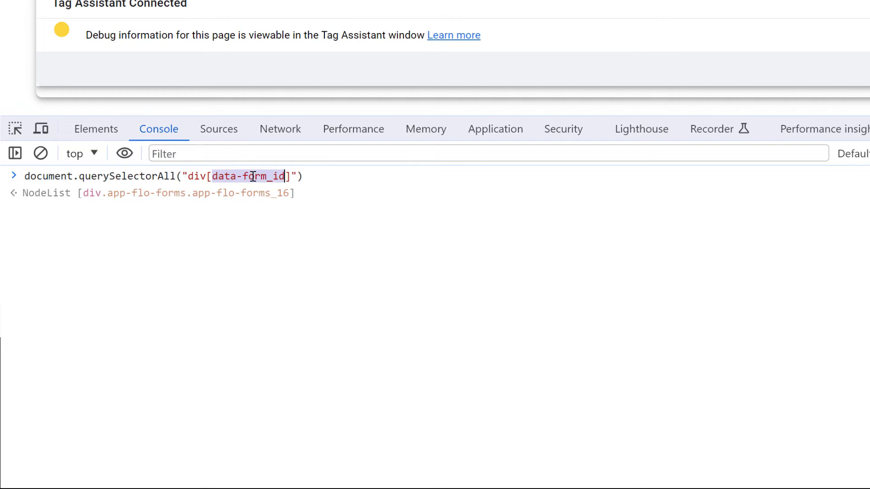
pyautogui.click(325, 173)
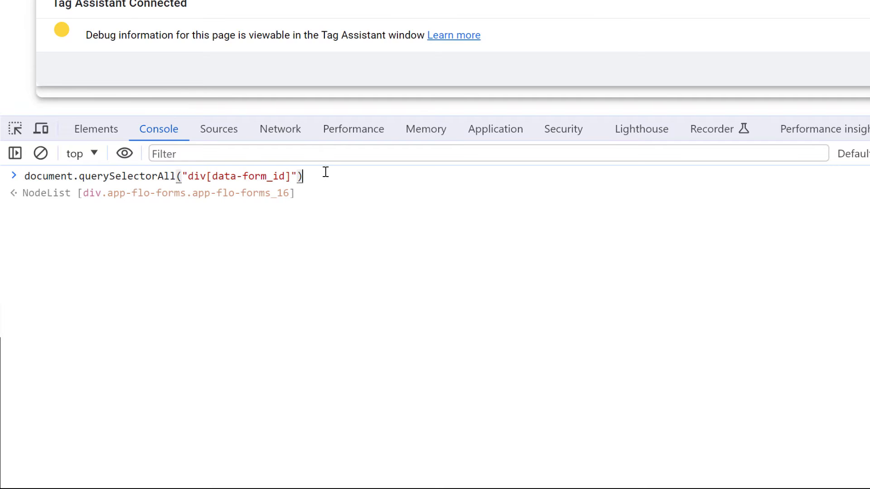
pyautogui.press('Return')
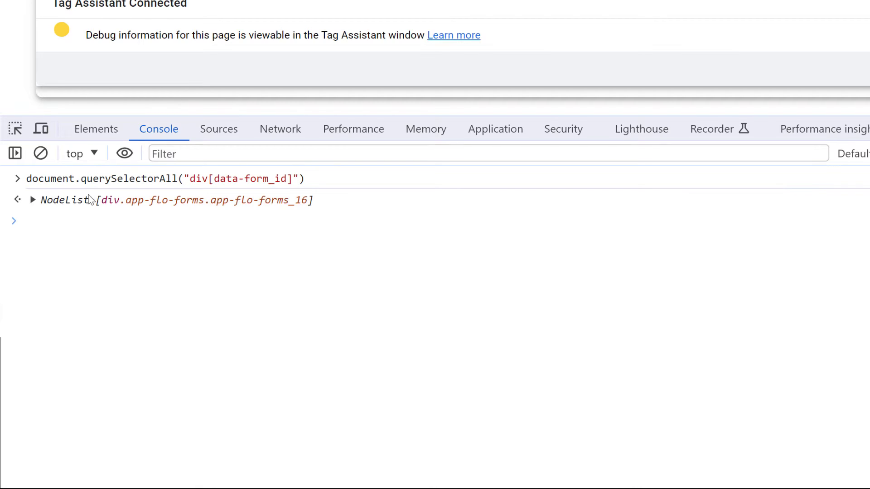
# Expand the returned div.app-flo-forms_16 element down to its dataset, showing form_id "16".
pyautogui.click(32, 200)
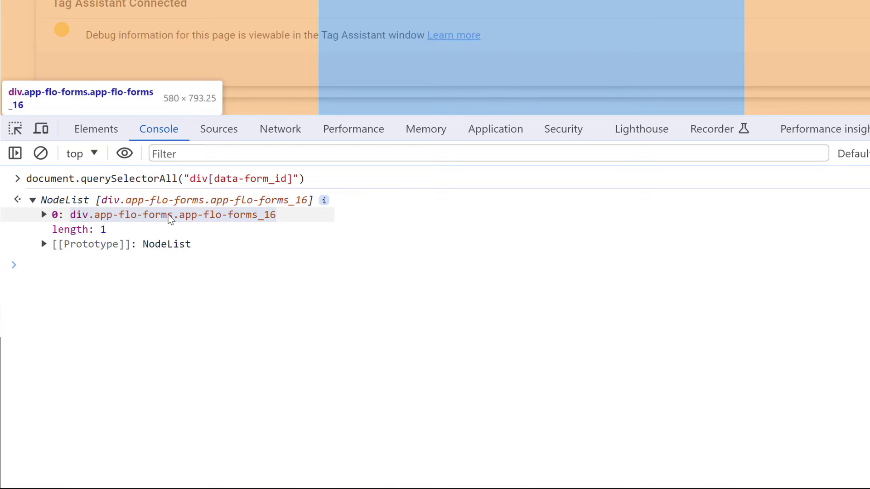
pyautogui.click(48, 216)
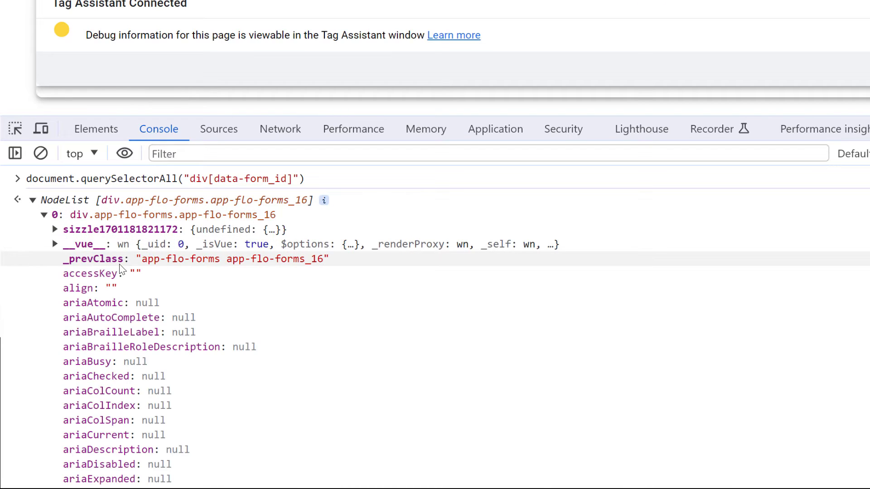
pyautogui.scroll(-10, 121, 269)
pyautogui.scroll(-3, 121, 269)
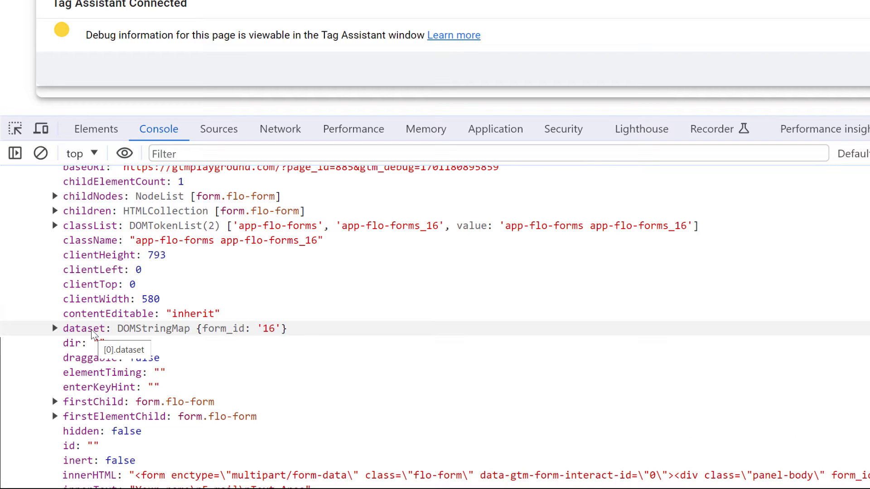
pyautogui.scroll(1, 93, 334)
pyautogui.click(96, 129)
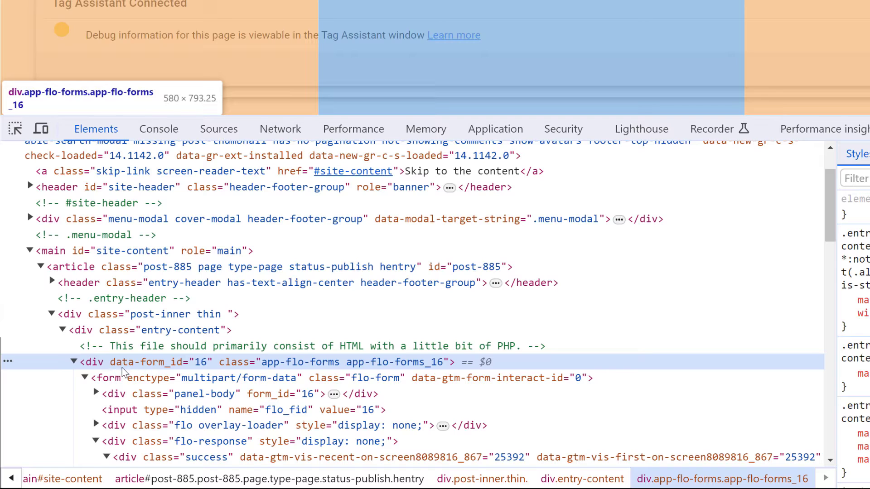
pyautogui.click(158, 129)
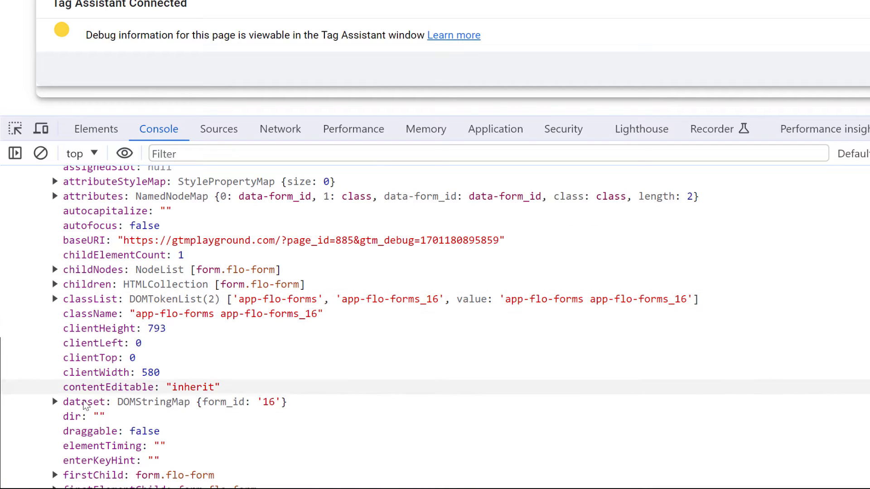
pyautogui.scroll(-3, 84, 406)
pyautogui.click(54, 255)
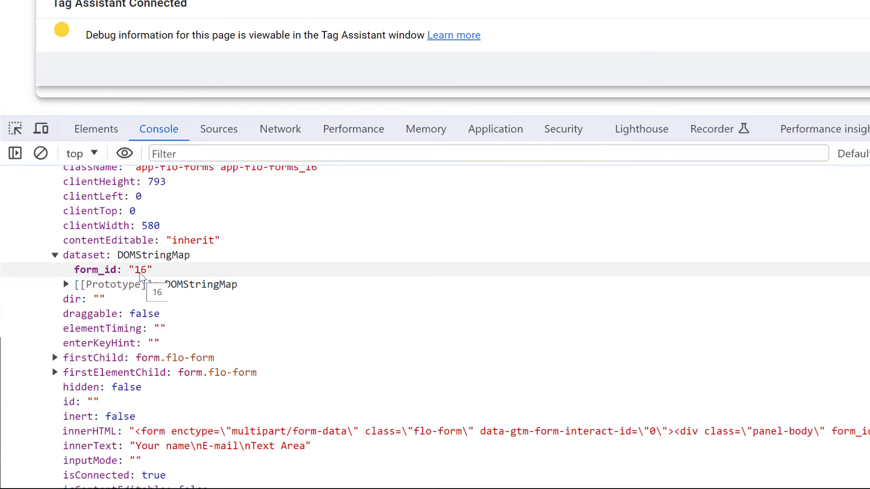
pyautogui.click(53, 461)
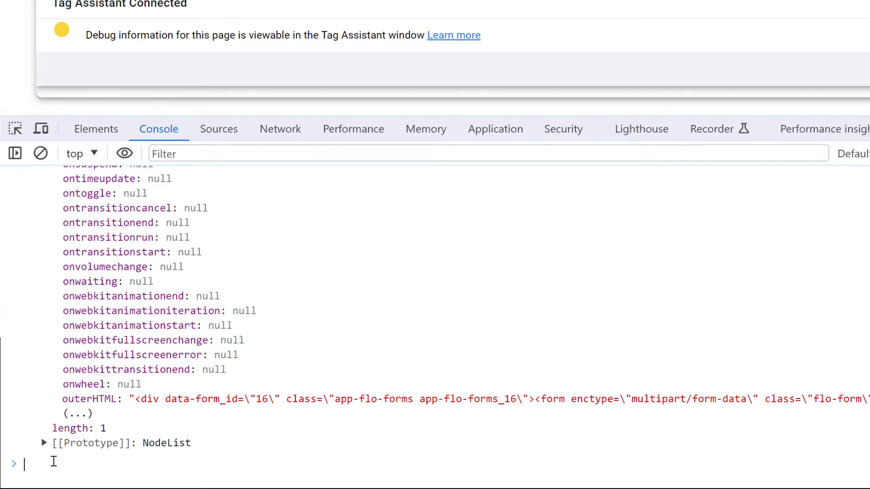
# Recall the previous query and change querySelectorAll to querySelector.
pyautogui.press('Up')
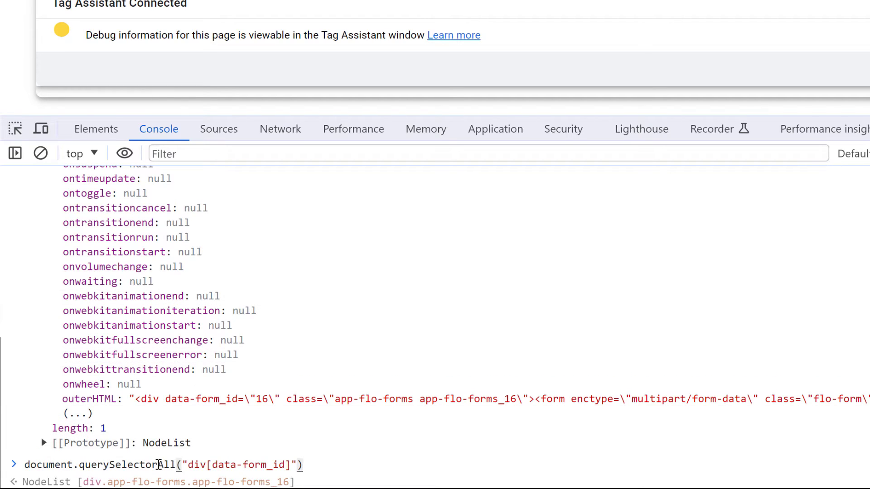
pyautogui.doubleClick(160, 465)
pyautogui.press('Right')
pyautogui.press('BackSpace')
pyautogui.press('BackSpace')
pyautogui.press('BackSpace')
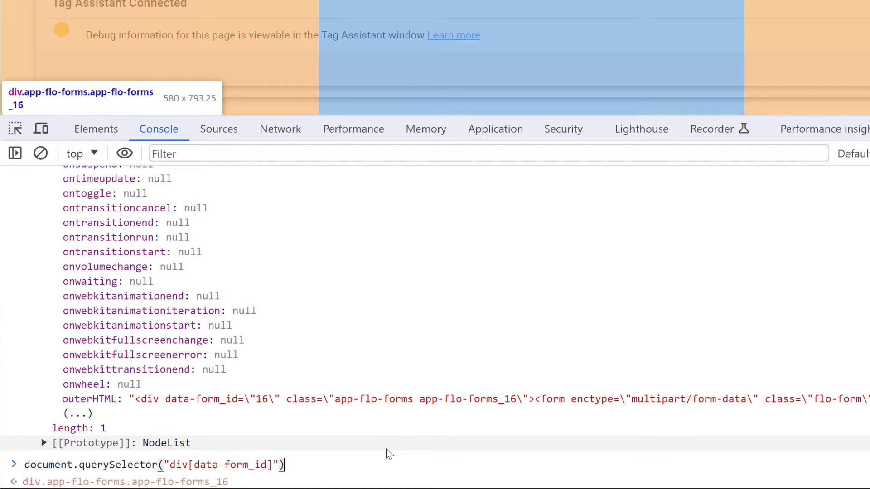
# Append .dataset.form_id and run it, returning '16', then highlight the selector parts.
pyautogui.write('.dataset')
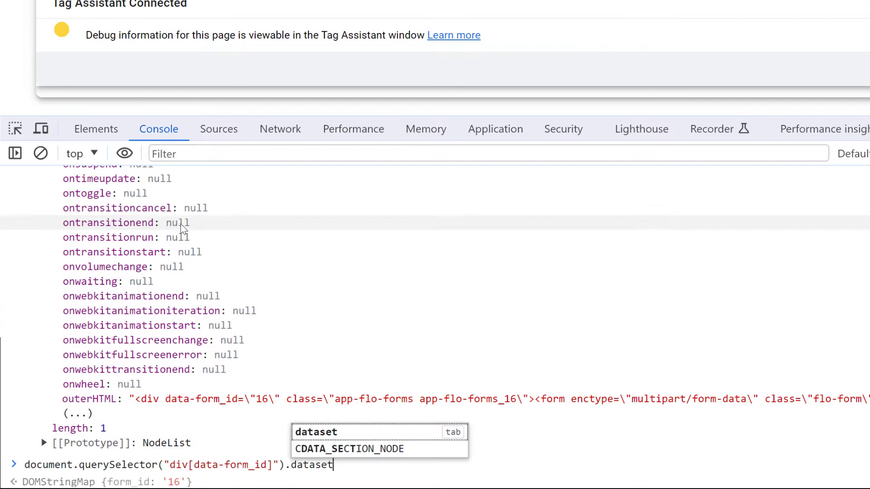
pyautogui.scroll(20, 159, 235)
pyautogui.scroll(20, 159, 237)
pyautogui.scroll(-4, 136, 271)
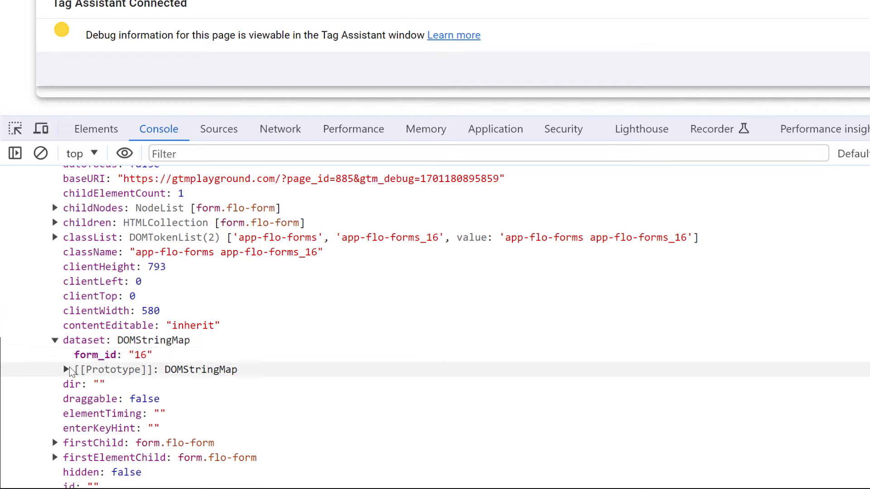
pyautogui.scroll(-20, 214, 358)
pyautogui.scroll(-15, 216, 360)
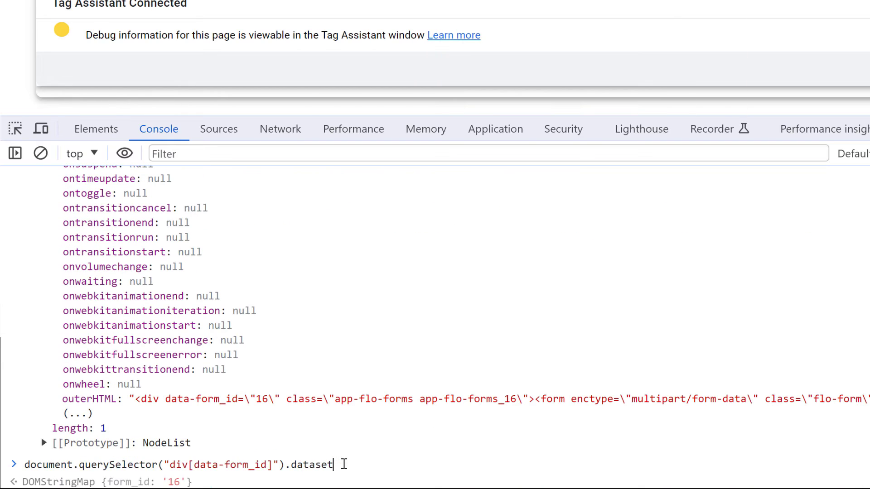
pyautogui.write('form_id')
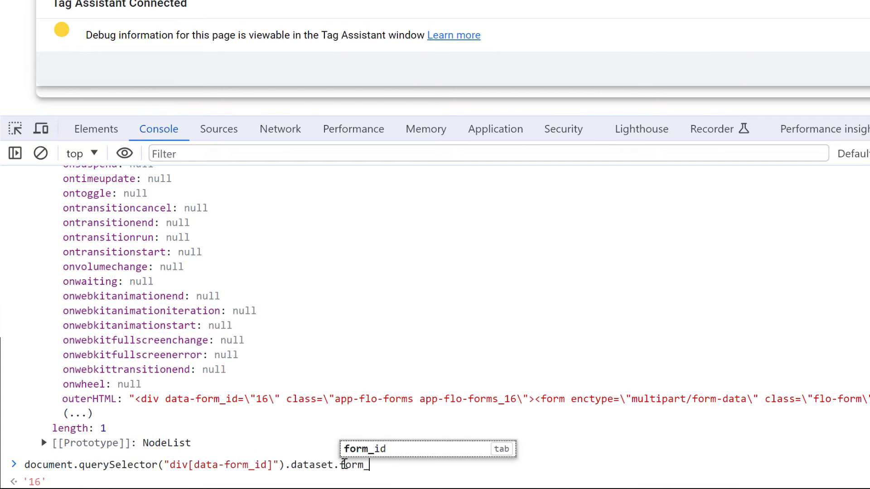
pyautogui.press('Return')
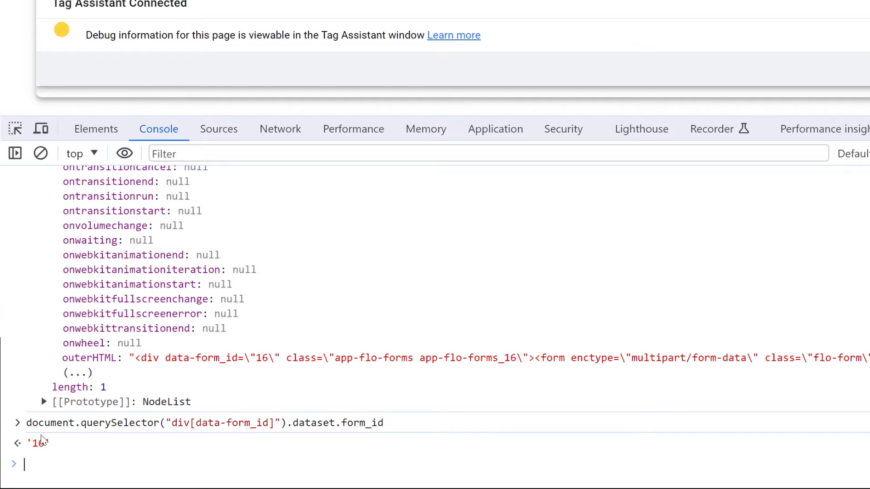
pyautogui.moveTo(390, 427); pyautogui.dragTo(292, 423)
pyautogui.moveTo(171, 424); pyautogui.dragTo(273, 426)
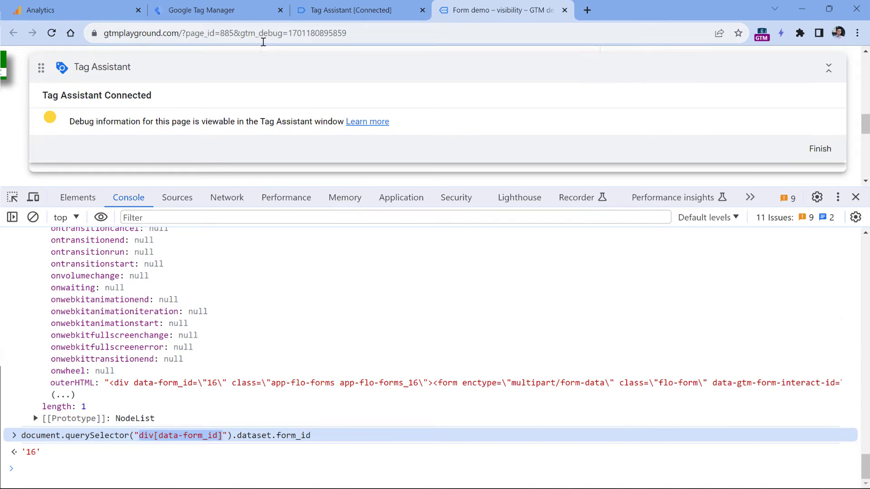
# Close the trigger editor and open the Variables page, checking the built-in variables configuration.
pyautogui.click(217, 10)
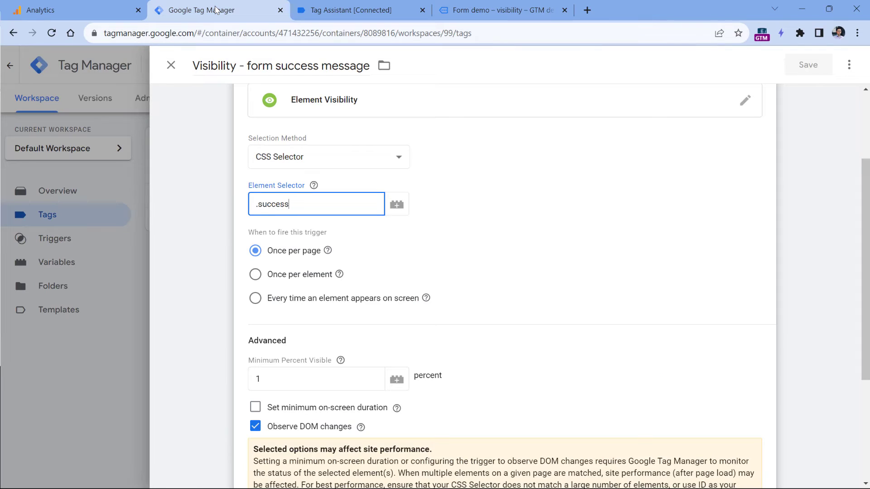
pyautogui.click(192, 65)
pyautogui.click(58, 262)
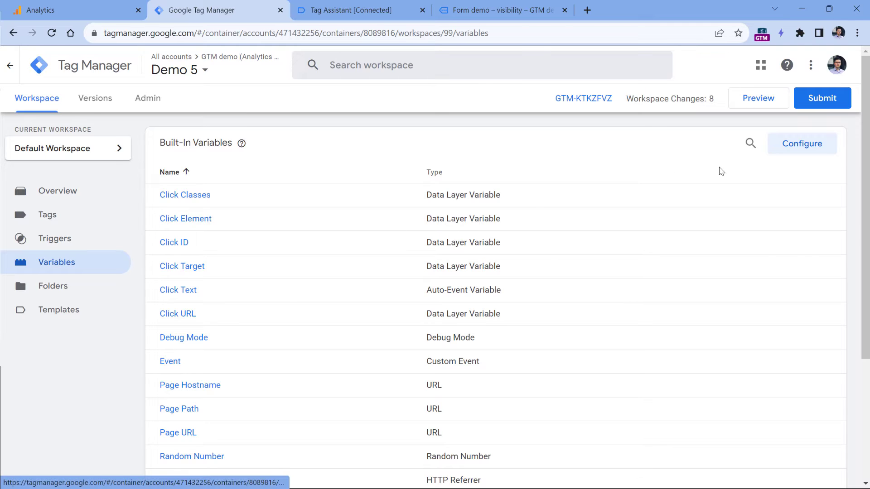
pyautogui.click(809, 150)
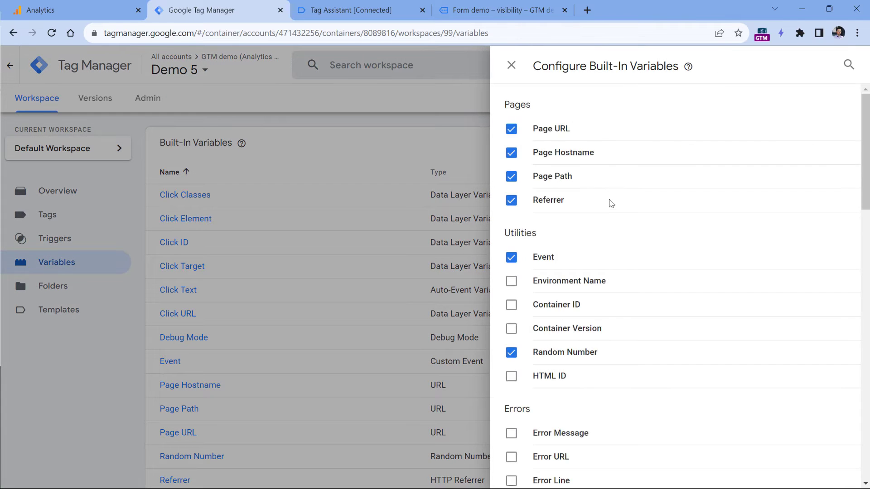
pyautogui.scroll(-9, 608, 202)
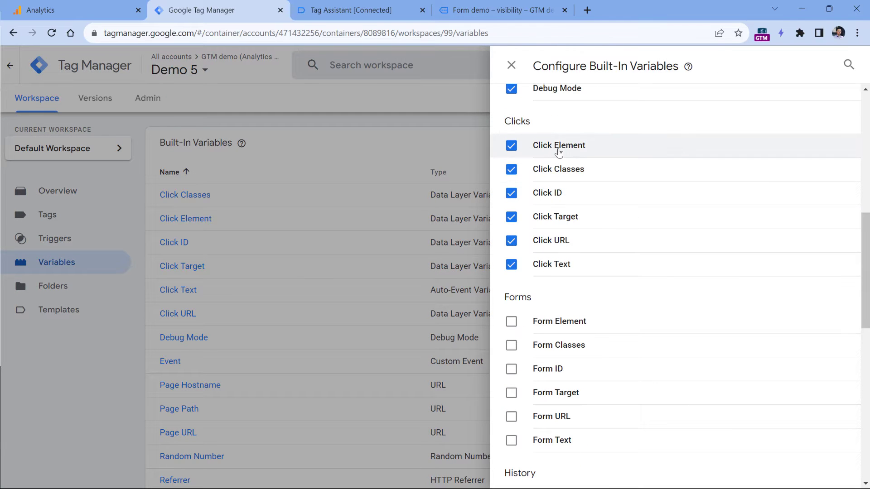
pyautogui.click(249, 264)
pyautogui.scroll(-4, 248, 264)
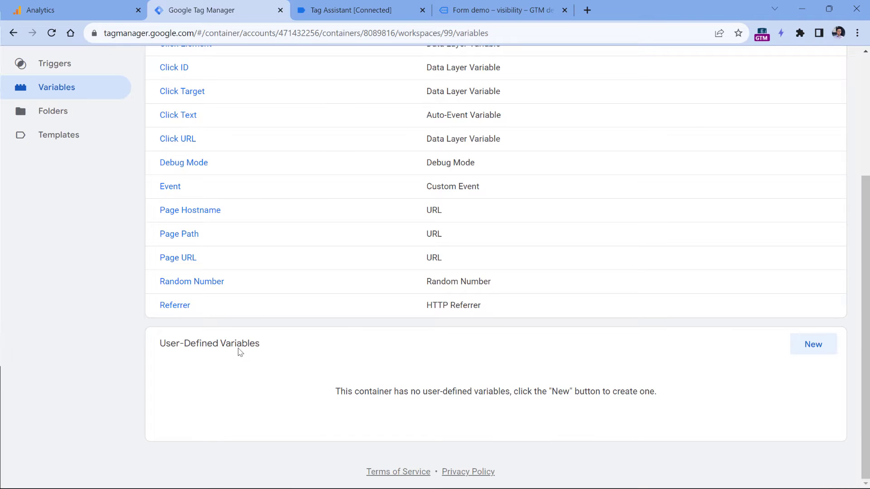
# Create a new Custom JavaScript variable and begin typing function(){} with a return statement.
pyautogui.click(813, 344)
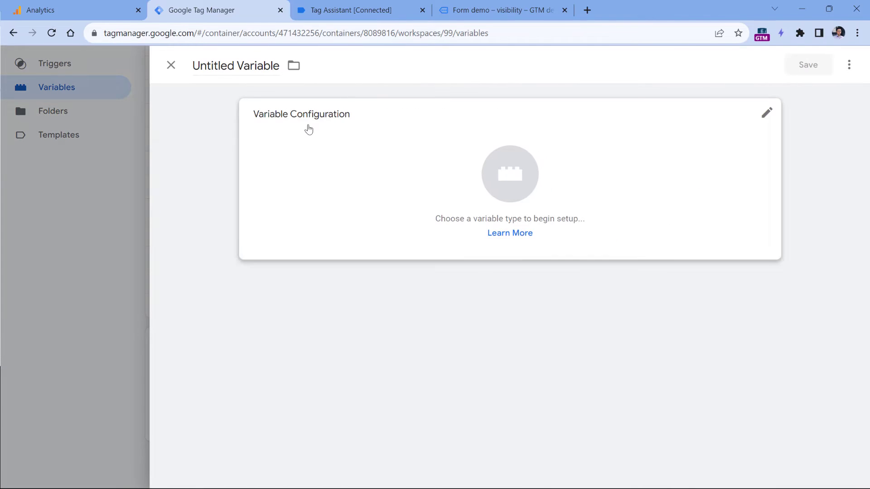
pyautogui.click(338, 163)
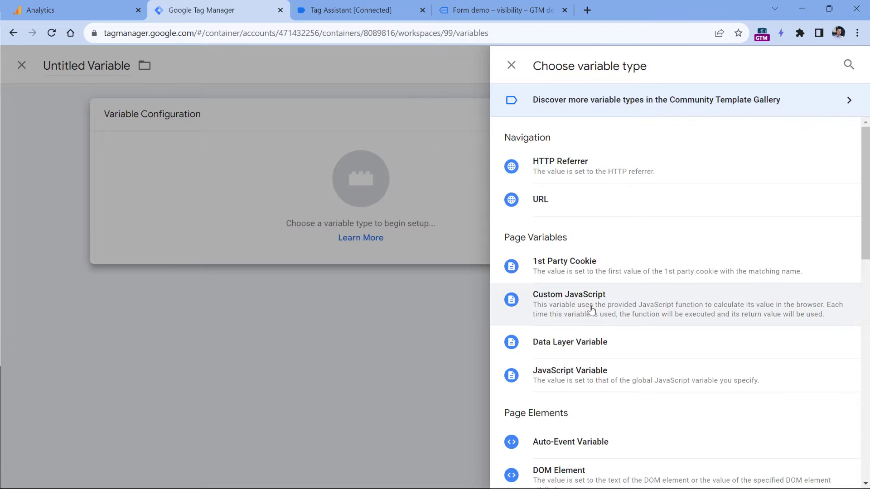
pyautogui.click(590, 310)
pyautogui.click(312, 253)
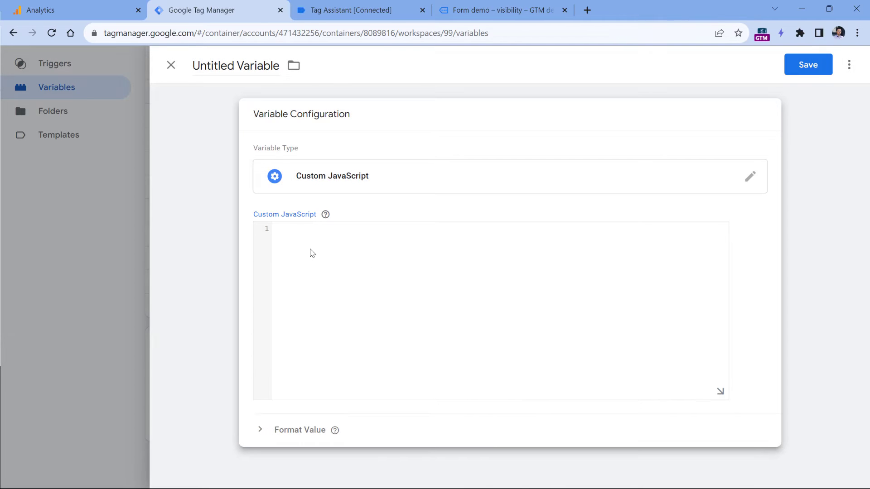
pyautogui.write('function')
pyautogui.write('(){}')
pyautogui.write(' re')
pyautogui.click(326, 214)
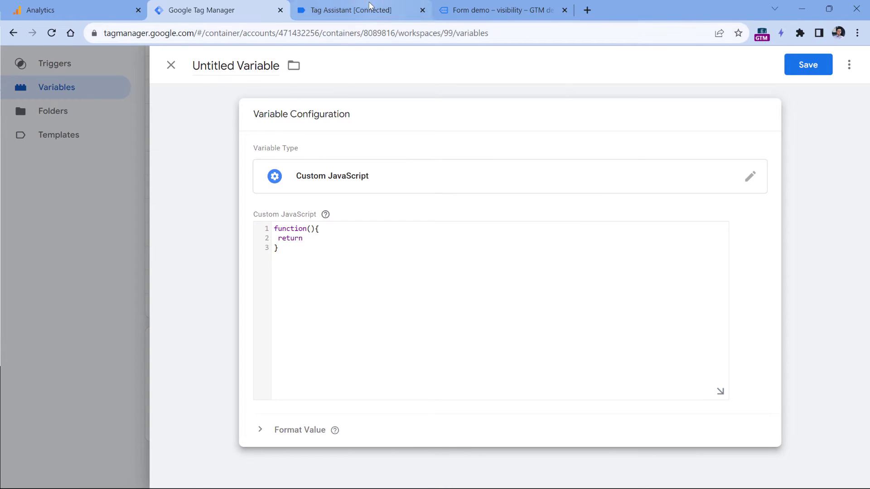
# On the Form demo tab, select the div.success element in the Elements panel.
pyautogui.click(496, 10)
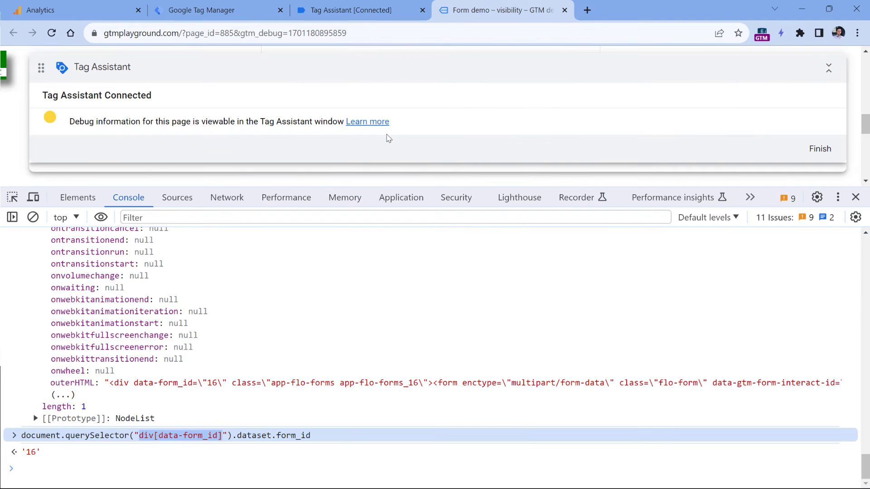
pyautogui.click(77, 198)
pyautogui.scroll(-4, 121, 349)
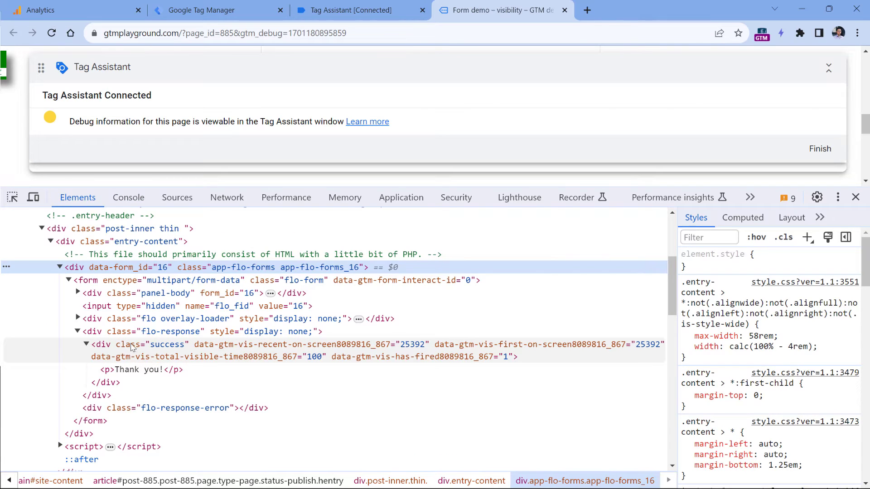
pyautogui.click(130, 353)
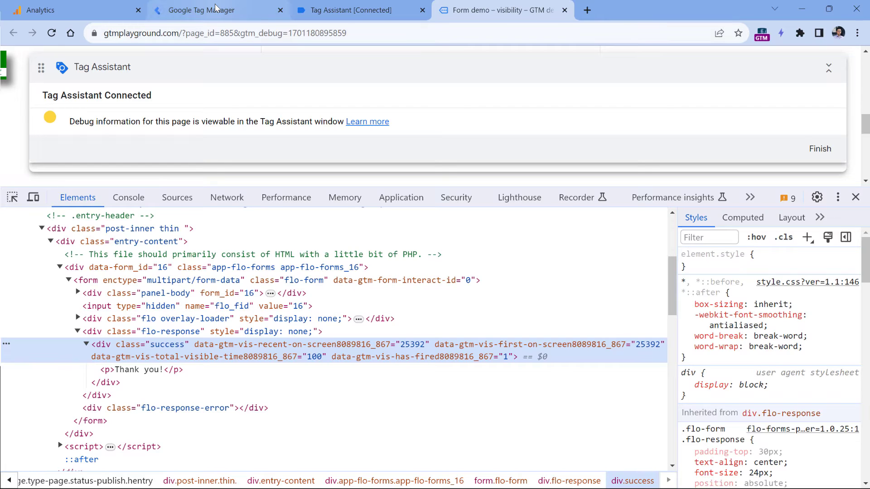
# Open event 27 Element Visibility's Variables and highlight div.success at the end of Click Element.
pyautogui.click(351, 7)
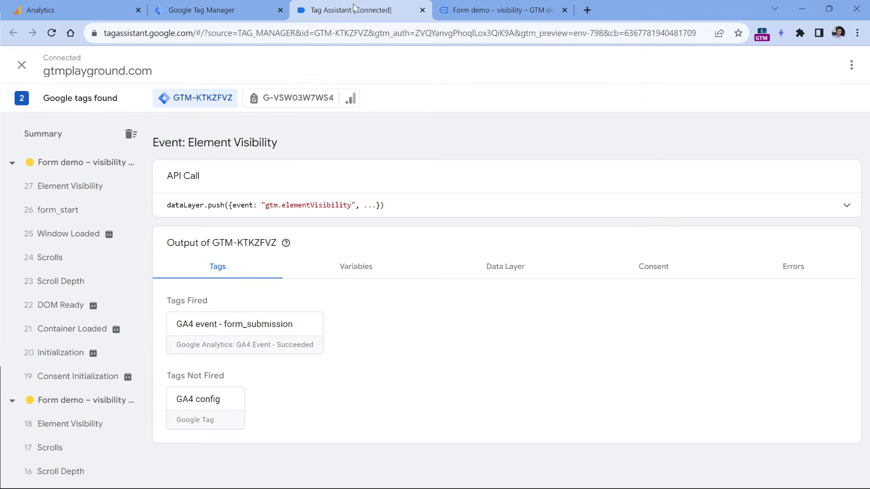
pyautogui.click(70, 188)
pyautogui.click(367, 269)
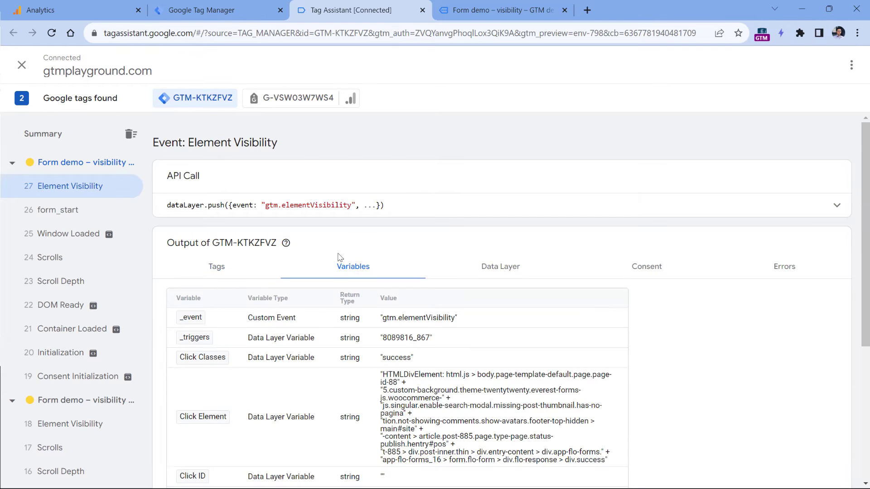
pyautogui.scroll(-3, 272, 267)
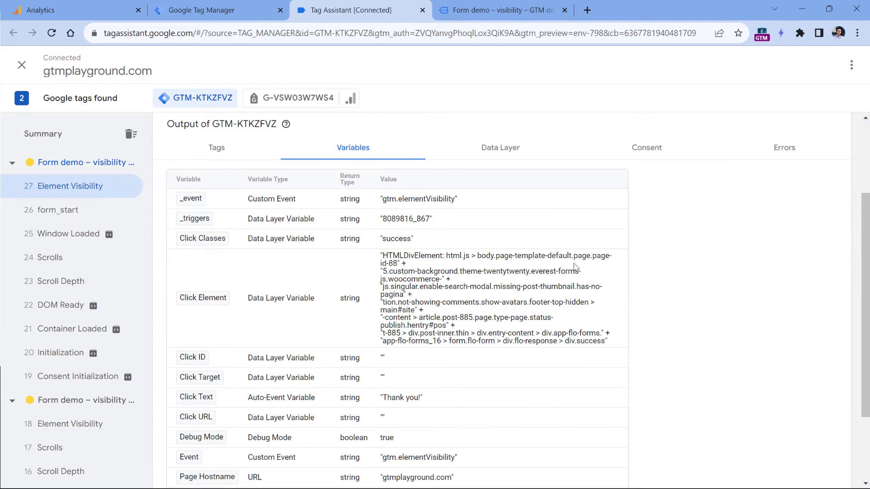
pyautogui.moveTo(588, 341); pyautogui.dragTo(606, 346)
pyautogui.click(586, 343)
pyautogui.moveTo(565, 343)
pyautogui.mouseDown()
pyautogui.moveTo(611, 346)
pyautogui.moveTo(576, 348)
pyautogui.mouseUp()
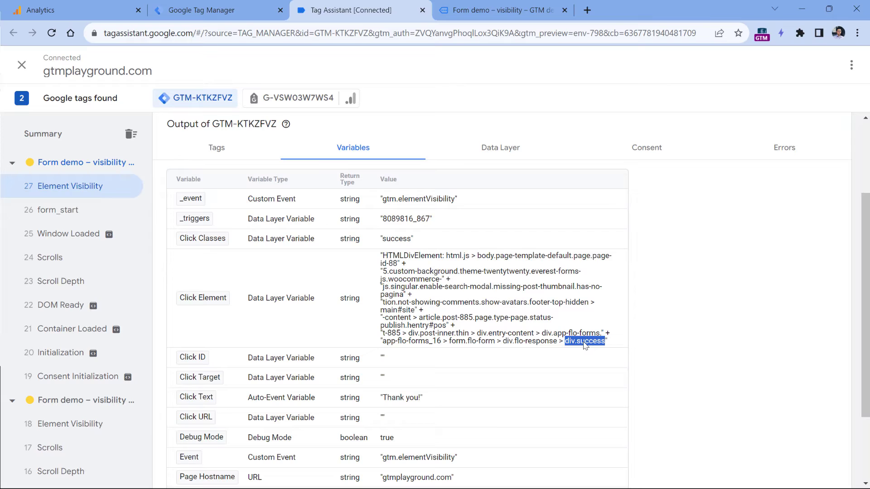
# Insert {{Click Element}} after return in the Custom JavaScript editor.
pyautogui.click(213, 10)
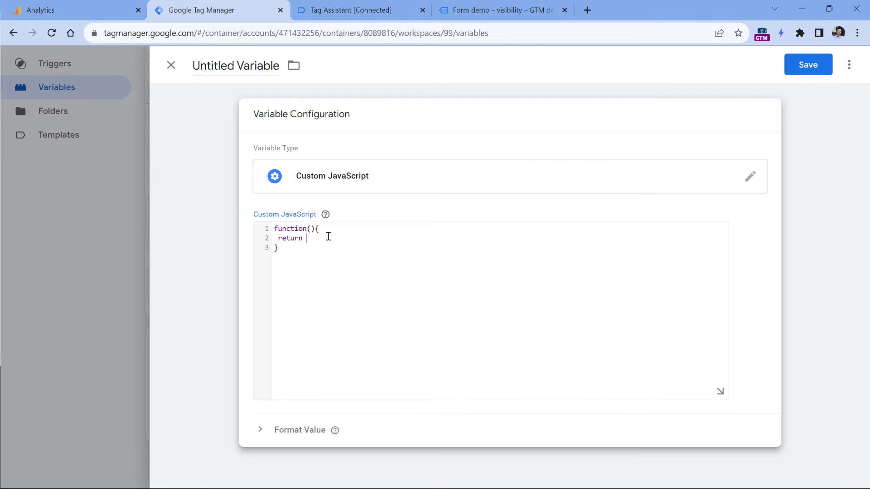
pyautogui.write('{{')
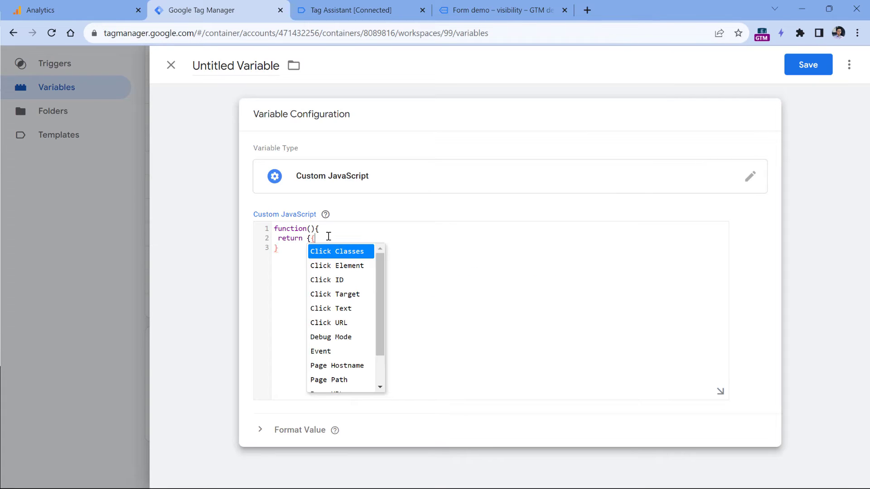
pyautogui.write('Click')
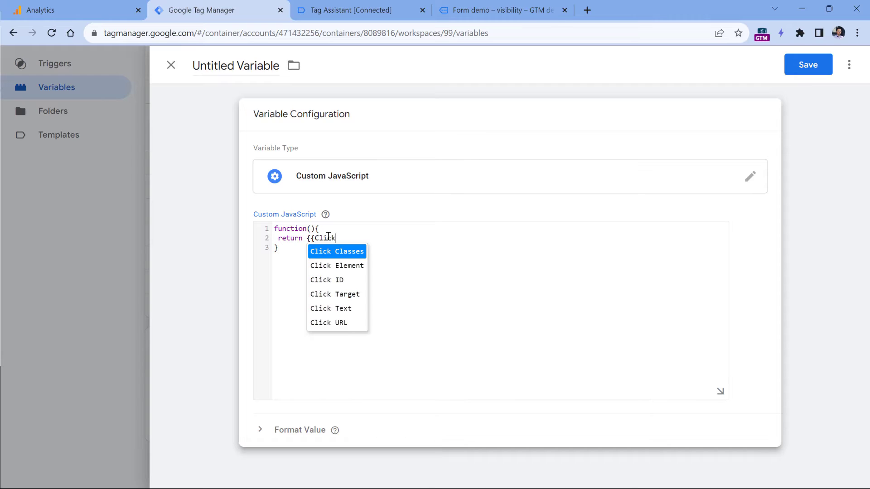
pyautogui.click(339, 267)
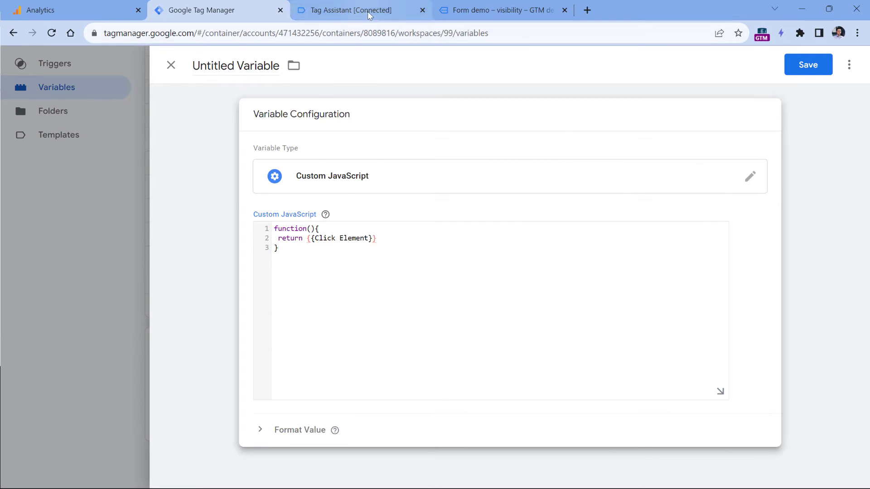
# Copy the div[data-form_id] selector from the DevTools console command.
pyautogui.click(498, 10)
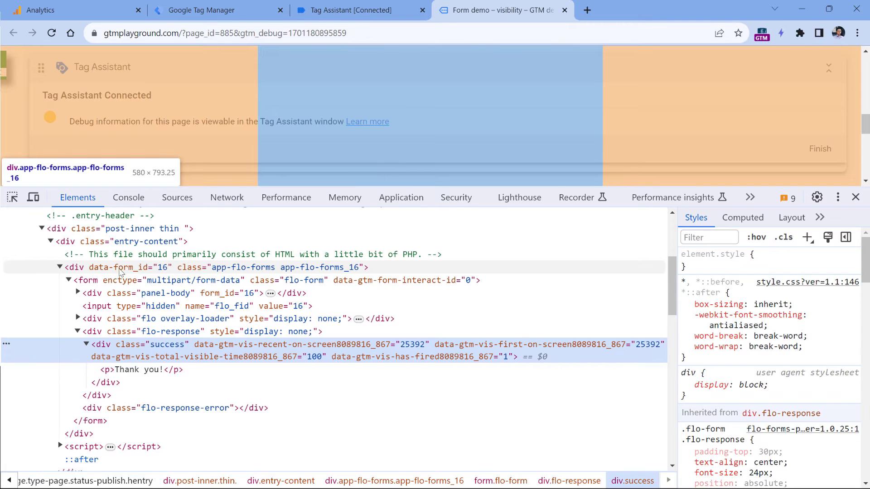
pyautogui.click(129, 197)
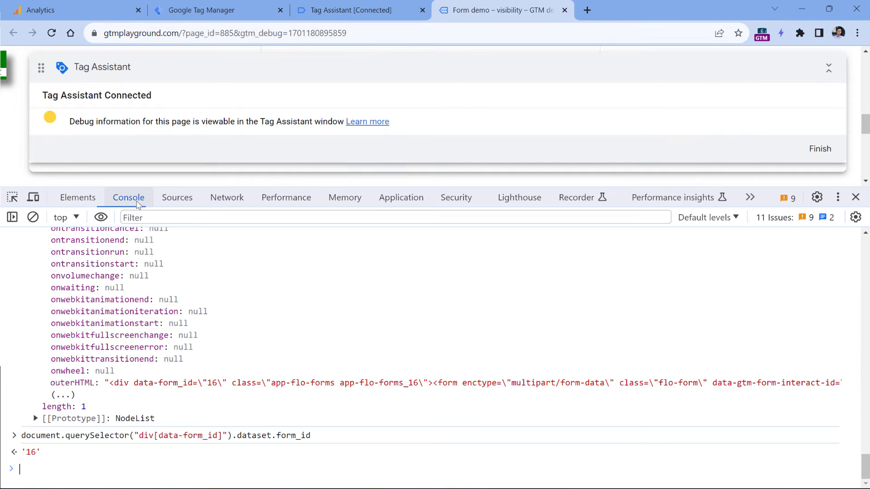
pyautogui.doubleClick(145, 435)
pyautogui.moveTo(149, 435); pyautogui.dragTo(218, 439)
pyautogui.rightClick(217, 438)
pyautogui.click(240, 377)
# Append .closest("div[data-form_id]") to {{Click Element}} and review the code.
pyautogui.click(200, 10)
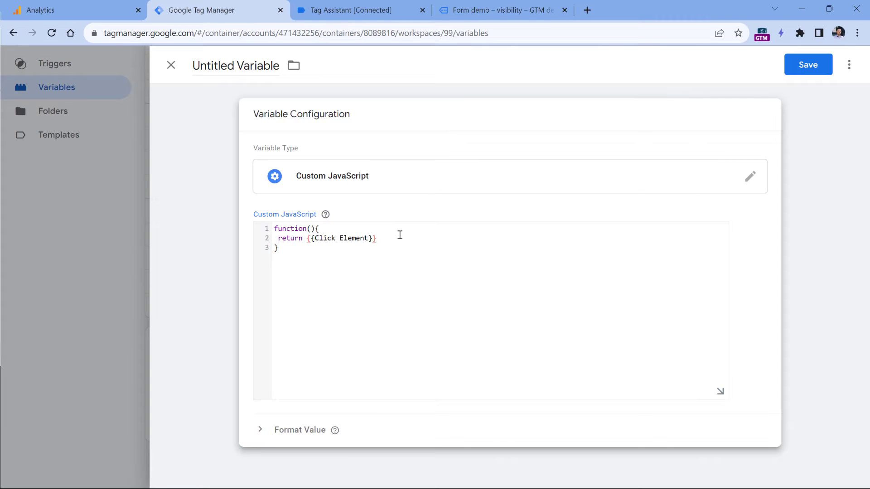
pyautogui.write('.closest')
pyautogui.write('("')
pyautogui.hotkey('ctrl', 'v')
pyautogui.moveTo(378, 239); pyautogui.dragTo(311, 241)
pyautogui.click(380, 241)
pyautogui.moveTo(410, 239); pyautogui.dragTo(451, 239)
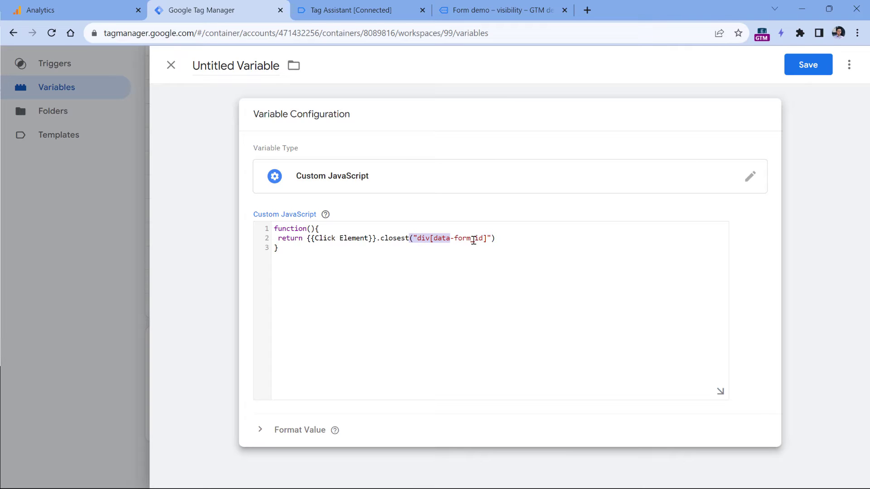
# Inspect the div with data-form_id 16 and copy .dataset.form_id from the console command.
pyautogui.click(498, 10)
pyautogui.click(77, 197)
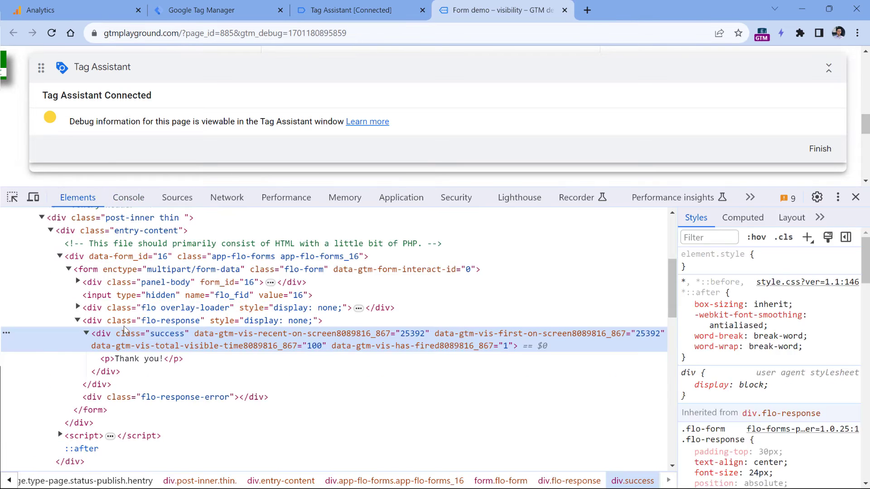
pyautogui.click(114, 256)
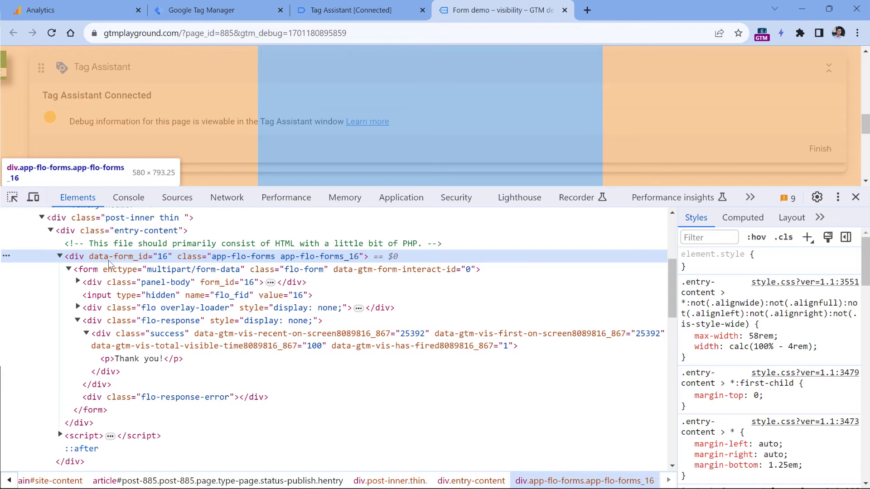
pyautogui.click(129, 197)
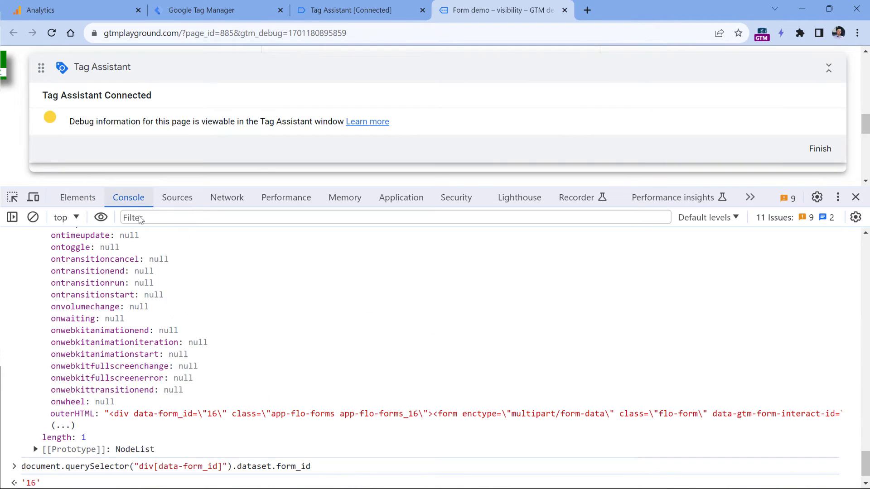
pyautogui.click(235, 472)
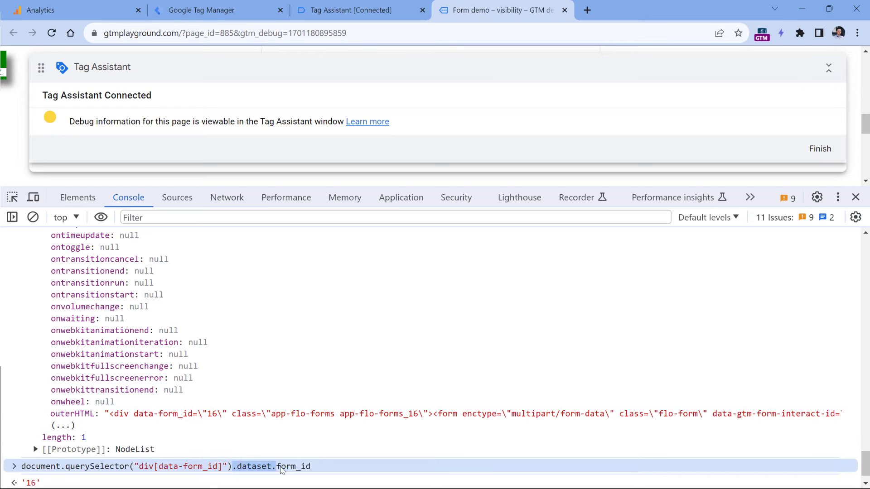
pyautogui.moveTo(280, 470); pyautogui.dragTo(232, 471)
pyautogui.rightClick(248, 467)
pyautogui.click(272, 425)
# Append .dataset.form_id to the return line and review each part of the expression.
pyautogui.click(219, 4)
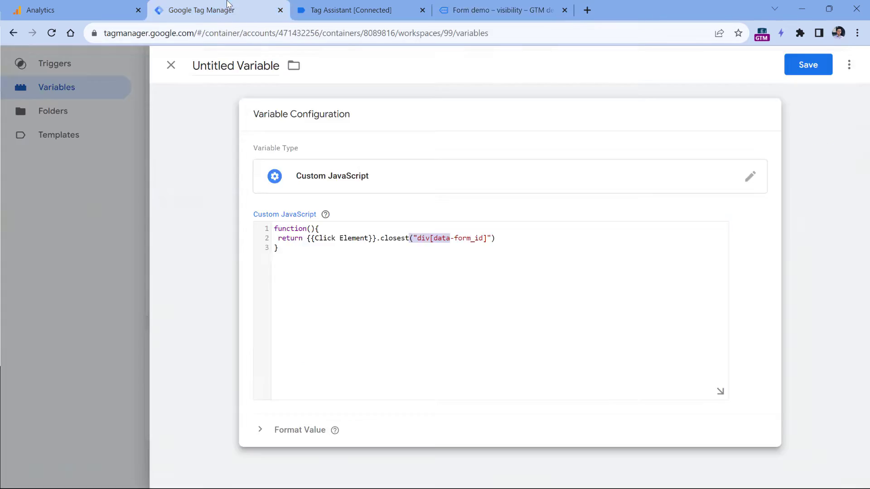
pyautogui.click(516, 237)
pyautogui.hotkey('ctrl', 'v')
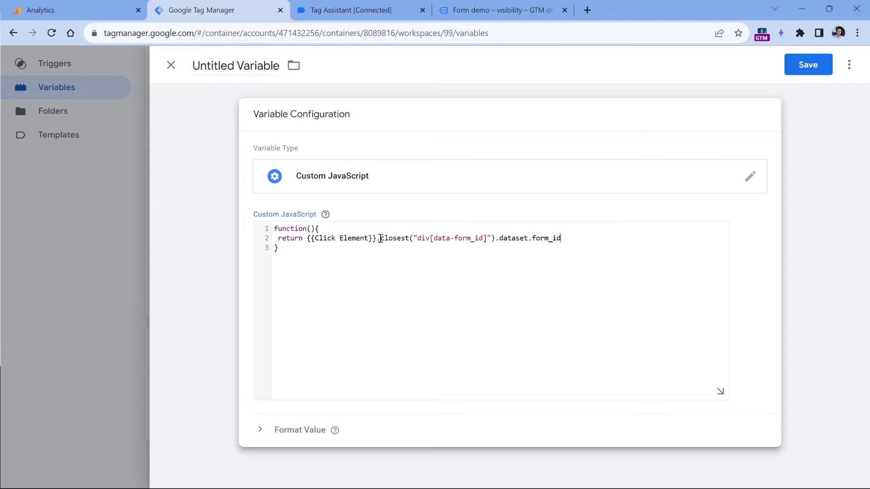
pyautogui.moveTo(375, 238); pyautogui.dragTo(307, 239)
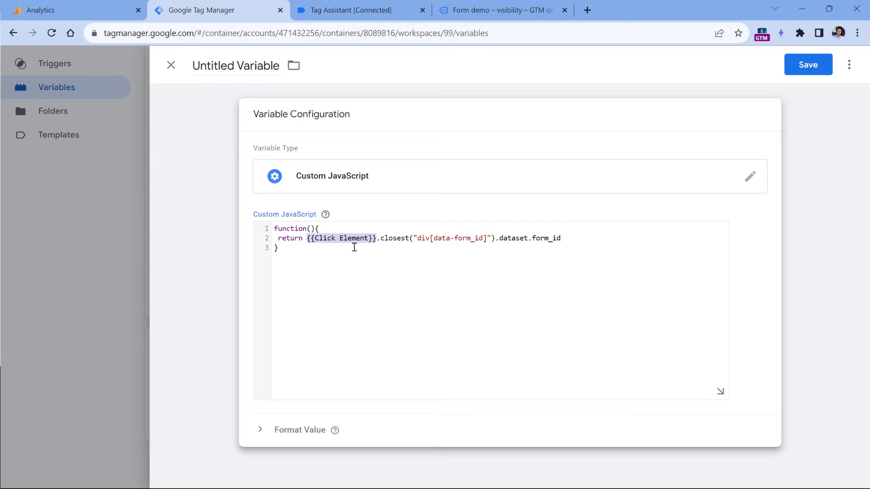
pyautogui.click(378, 240)
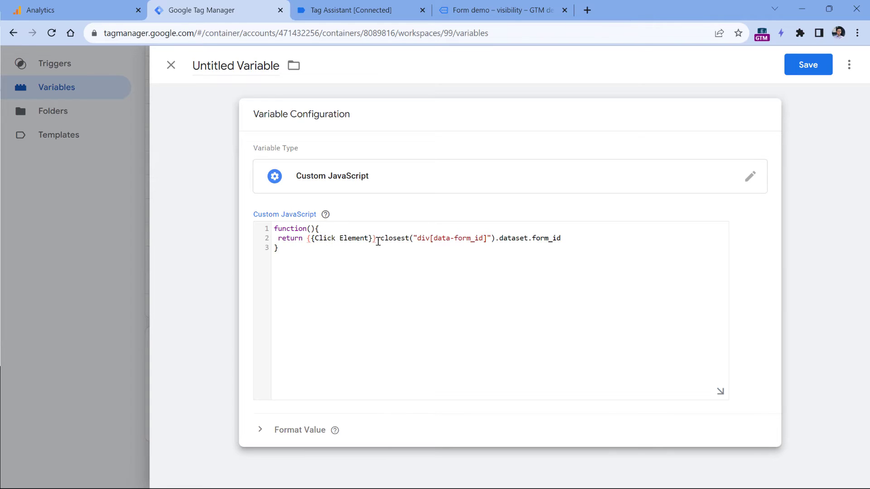
pyautogui.moveTo(379, 241); pyautogui.dragTo(495, 241)
pyautogui.click(412, 241)
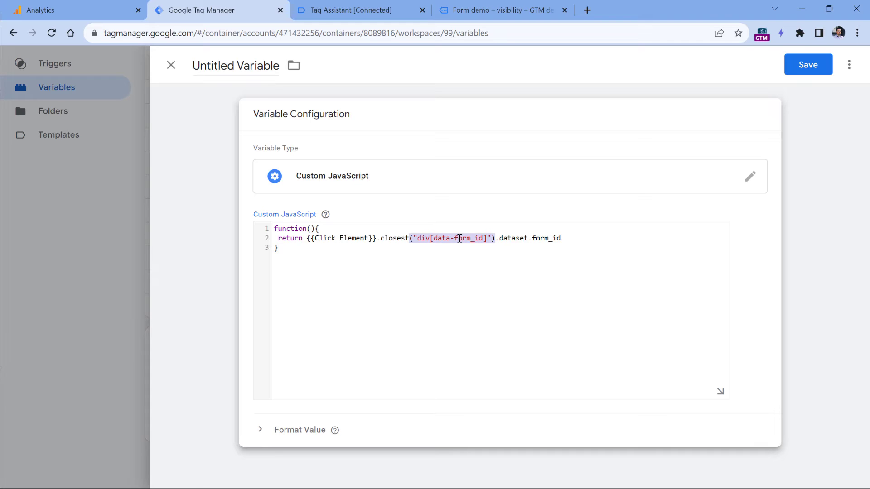
pyautogui.doubleClick(518, 238)
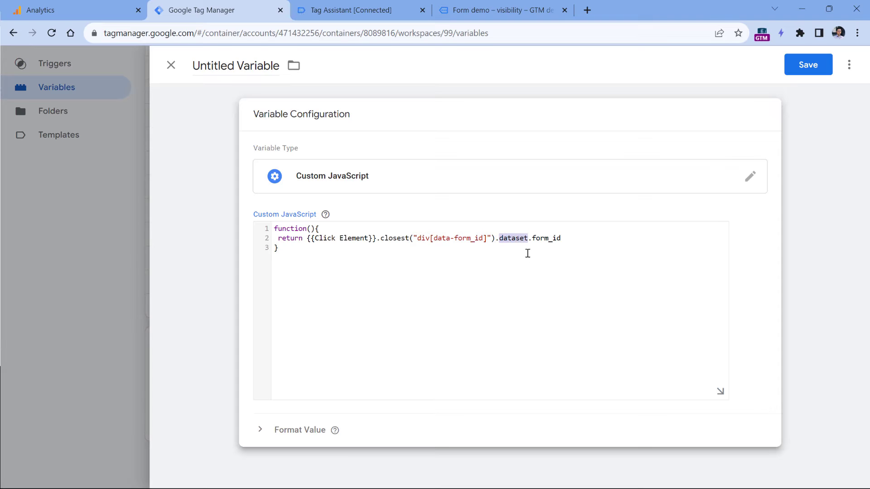
pyautogui.doubleClick(547, 238)
pyautogui.click(338, 248)
# Name the variable 'cjs - form_id' and save it.
pyautogui.click(234, 64)
pyautogui.write('cjs')
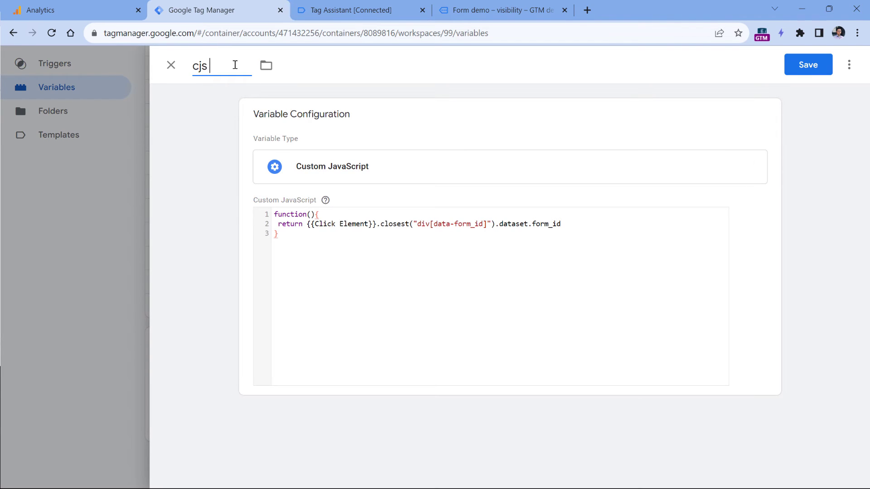
pyautogui.write(' - form_id')
pyautogui.click(808, 64)
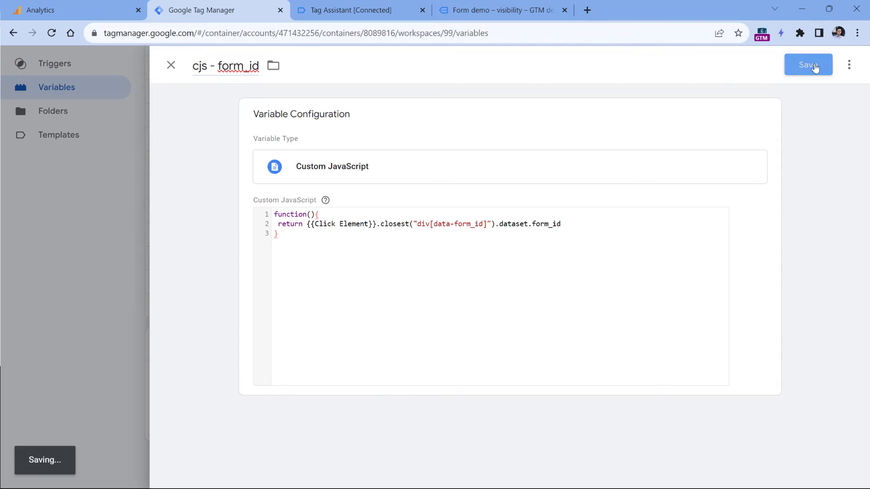
pyautogui.scroll(3, 350, 113)
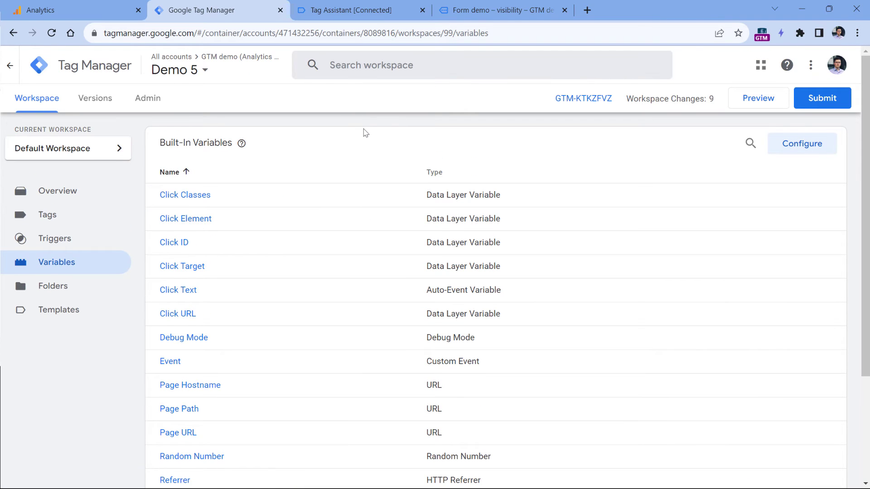
# Start a Preview debug session and return to the demo page with DevTools closed.
pyautogui.click(771, 103)
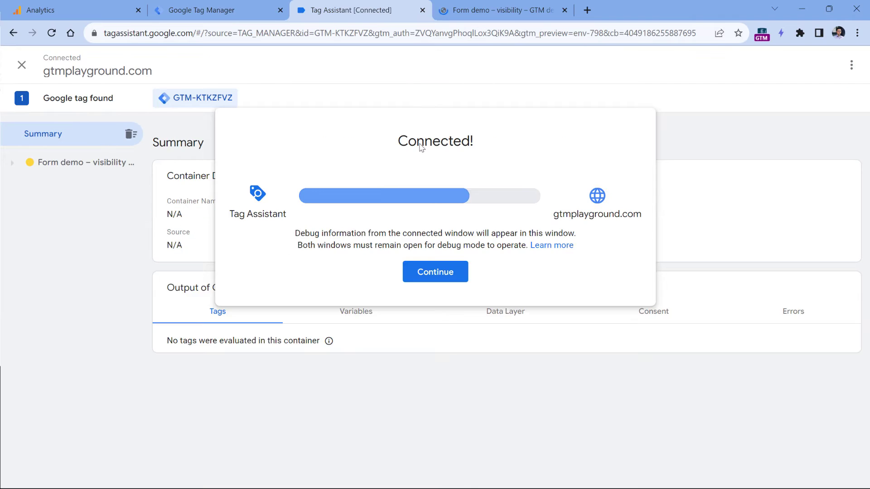
pyautogui.click(443, 270)
pyautogui.click(494, 13)
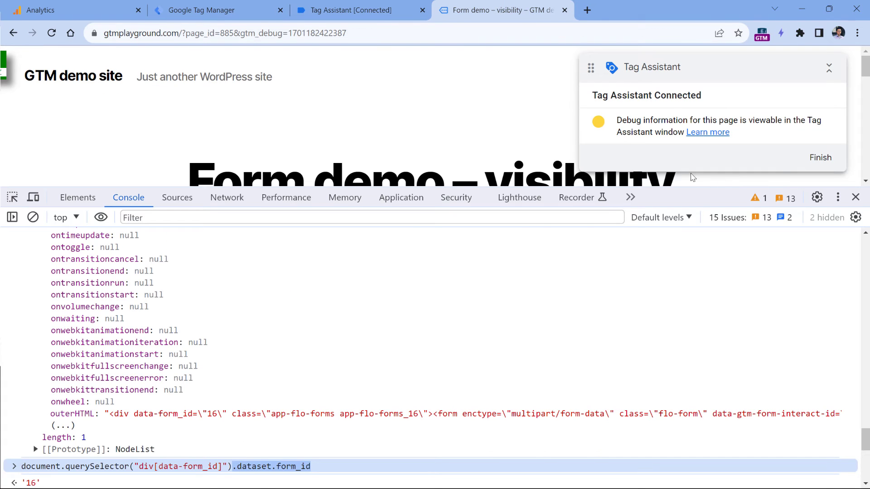
pyautogui.click(854, 200)
# Fill in the demo form's name, e-mail and text area with test values and submit it.
pyautogui.scroll(-3, 435, 244)
pyautogui.click(297, 227)
pyautogui.write('asd')
pyautogui.click(294, 287)
pyautogui.write('asd@asd.com')
pyautogui.press('Tab')
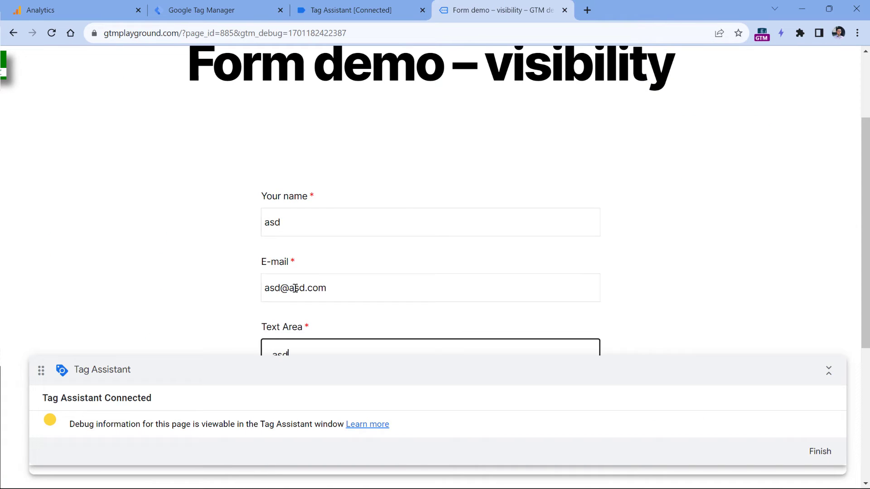
pyautogui.write('asd')
pyautogui.scroll(-5, 308, 285)
pyautogui.click(323, 285)
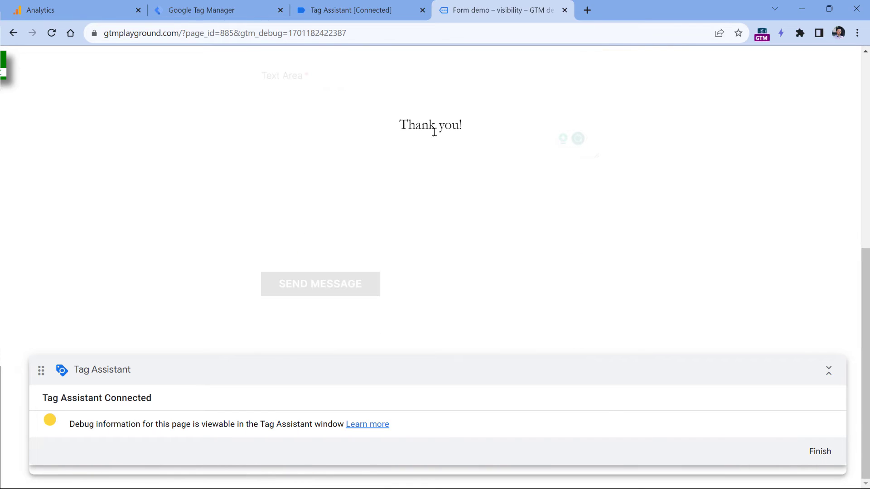
# Check the Element Visibility event's Variables in Tag Assistant: cjs - form_id returns 16.
pyautogui.click(358, 11)
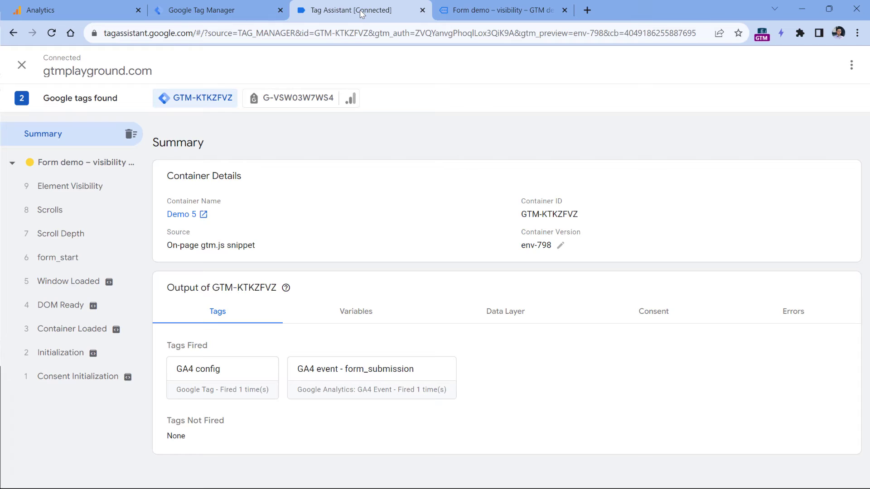
pyautogui.click(79, 193)
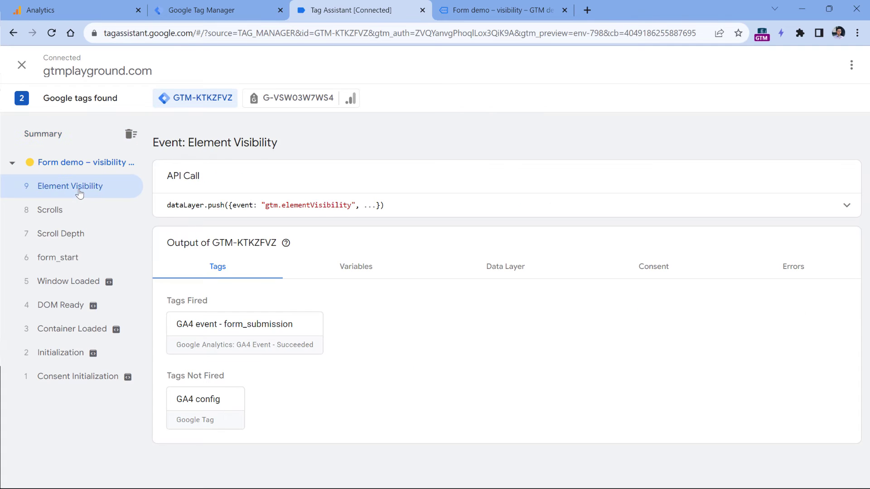
pyautogui.click(355, 268)
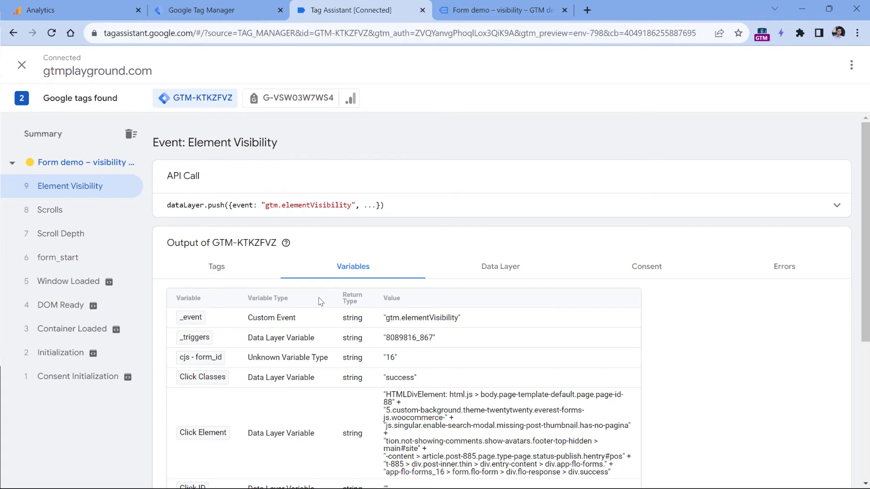
pyautogui.scroll(-1, 320, 301)
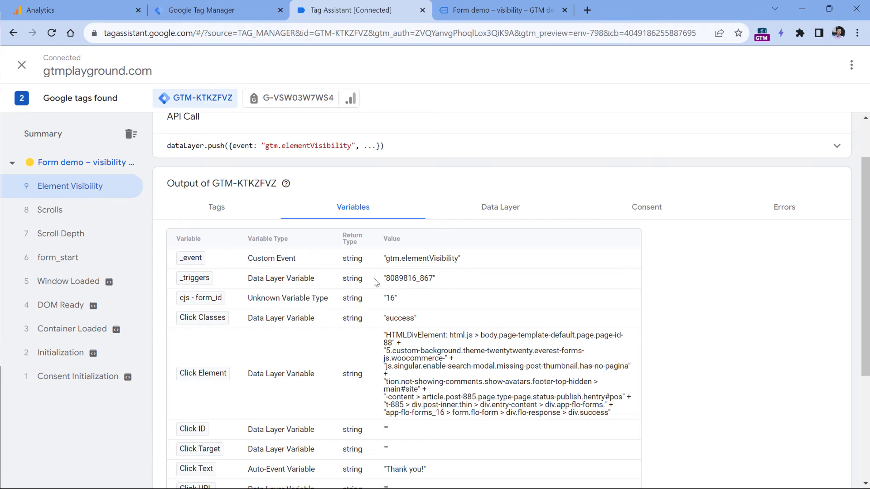
pyautogui.doubleClick(390, 299)
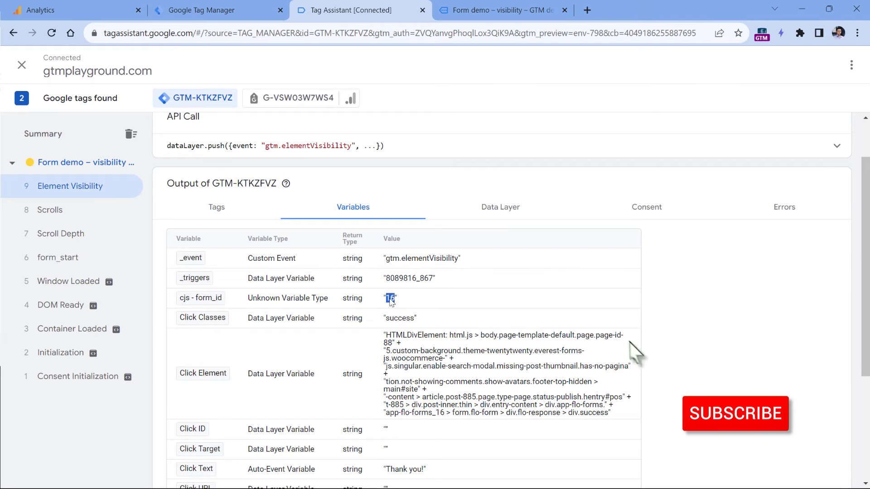
pyautogui.tripleClick(313, 298)
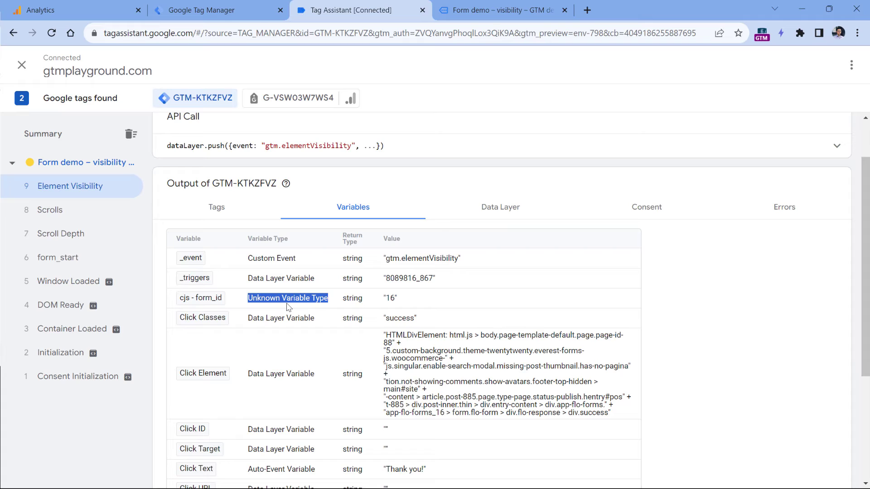
pyautogui.moveTo(387, 299); pyautogui.dragTo(398, 300)
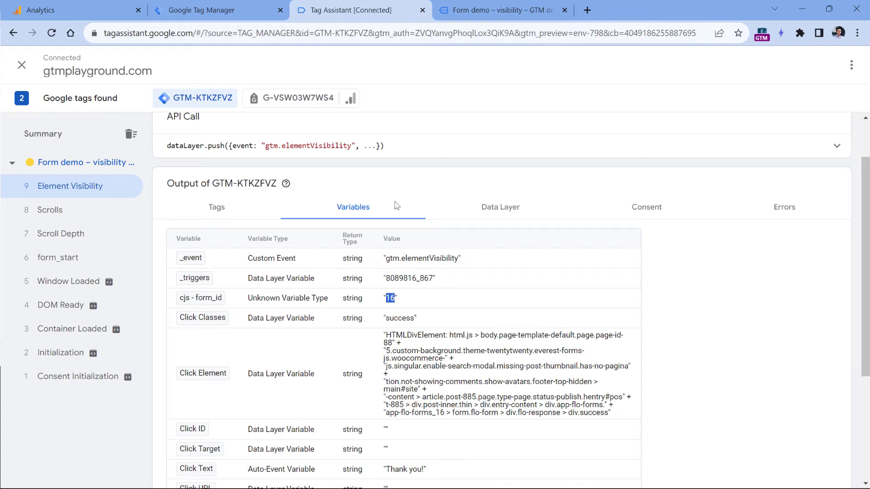
pyautogui.click(214, 9)
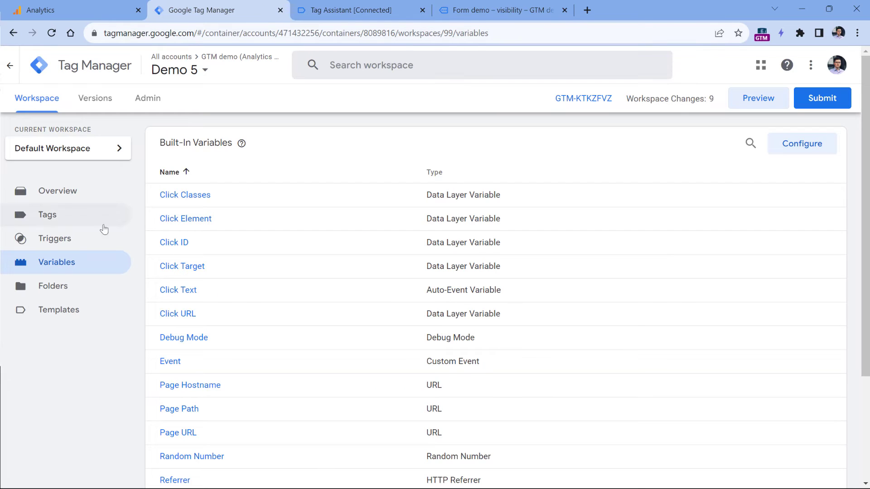
# Add a form_id event parameter valued {{cjs - form_id}} to GA4 event - form_submission and save.
pyautogui.click(48, 220)
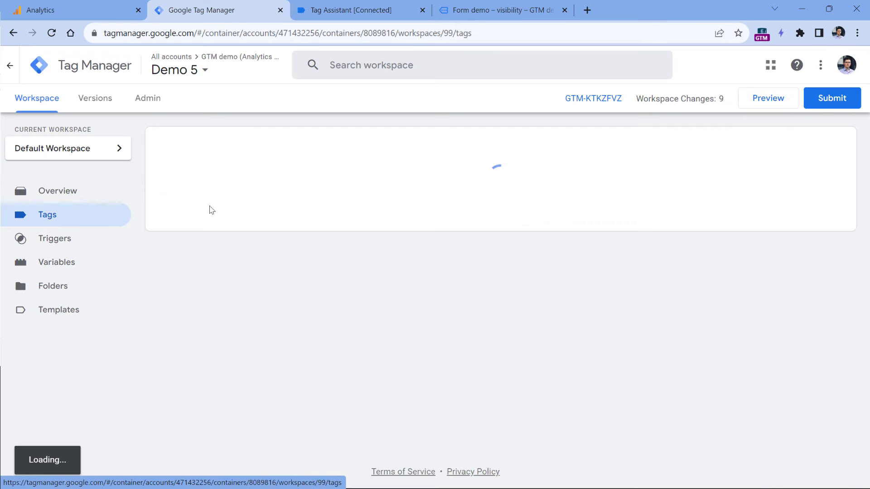
pyautogui.click(221, 225)
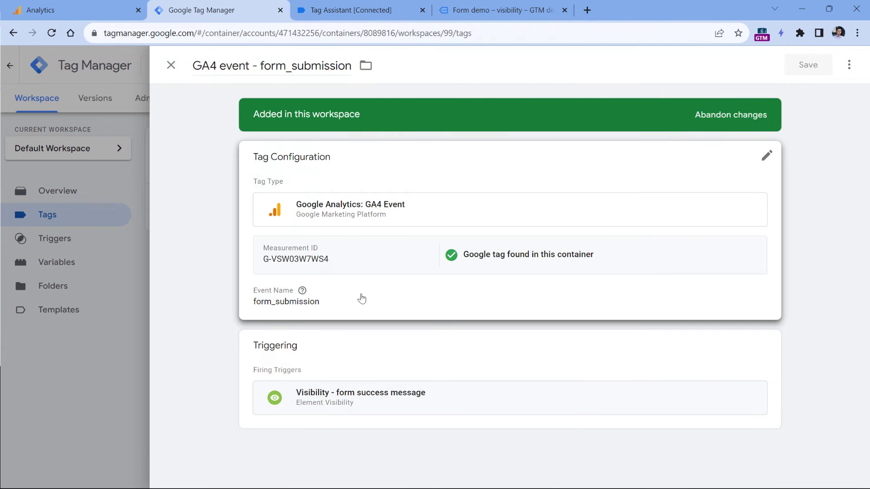
pyautogui.click(386, 300)
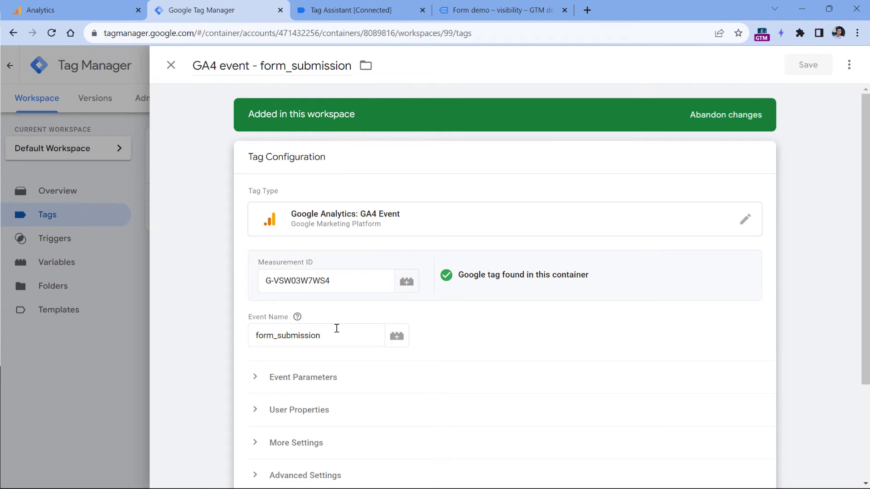
pyautogui.click(286, 378)
pyautogui.scroll(-4, 307, 301)
pyautogui.click(311, 290)
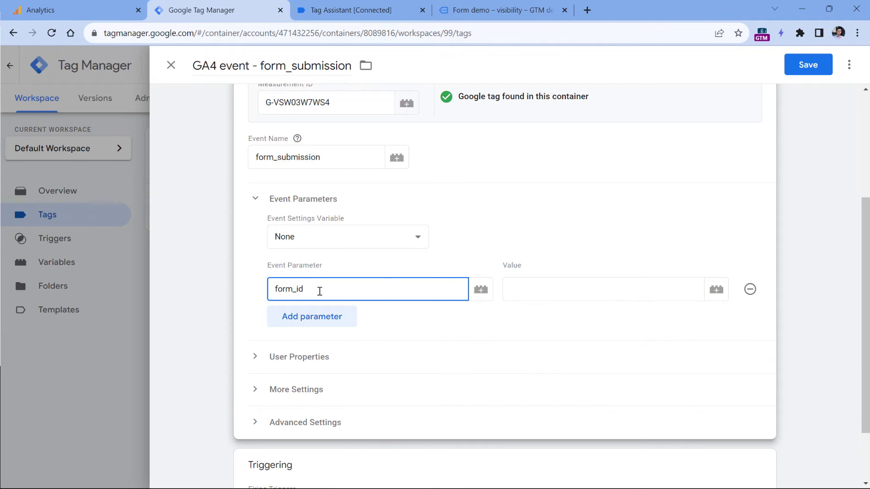
pyautogui.click(549, 288)
pyautogui.click(715, 289)
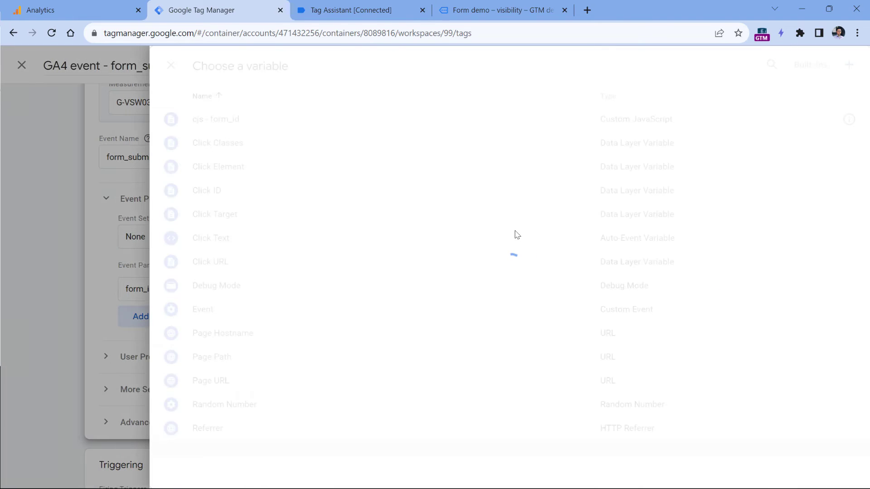
pyautogui.click(218, 120)
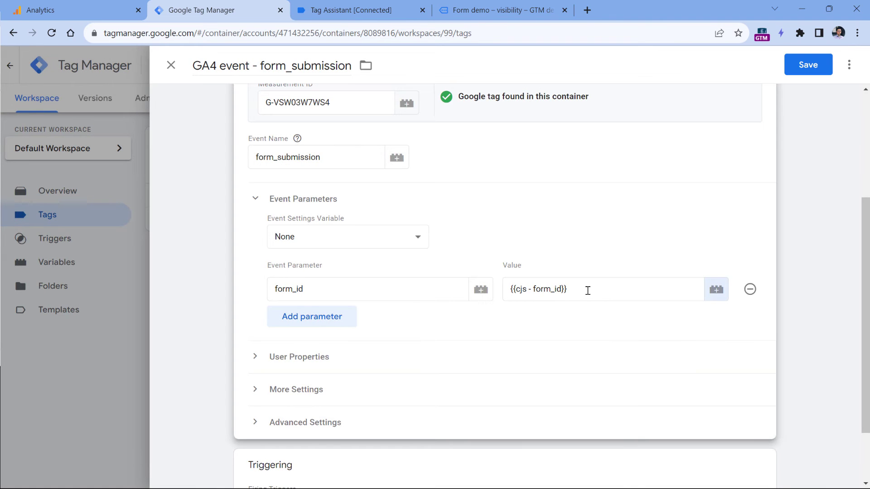
pyautogui.click(810, 73)
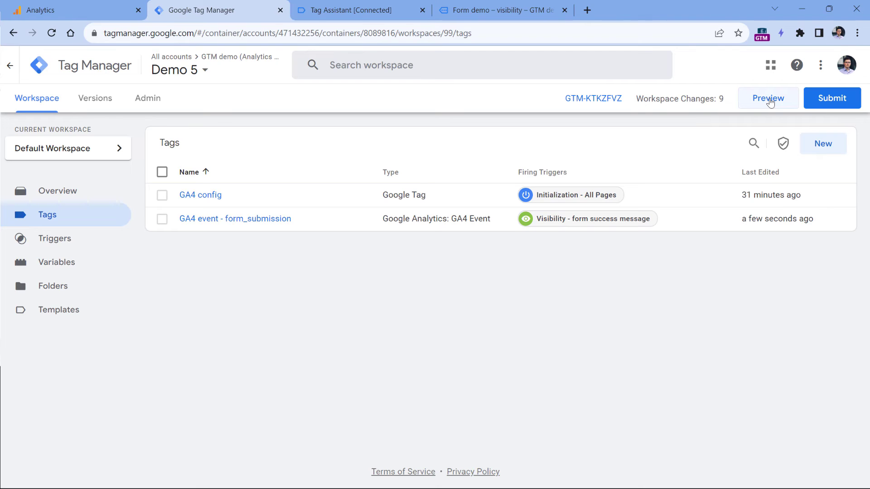
# Start a new Preview debug session and go to the demo page.
pyautogui.click(770, 102)
pyautogui.click(437, 273)
pyautogui.click(514, 11)
# Fill in the demo form's name, e-mail and text area with test values and submit it.
pyautogui.scroll(-3, 387, 182)
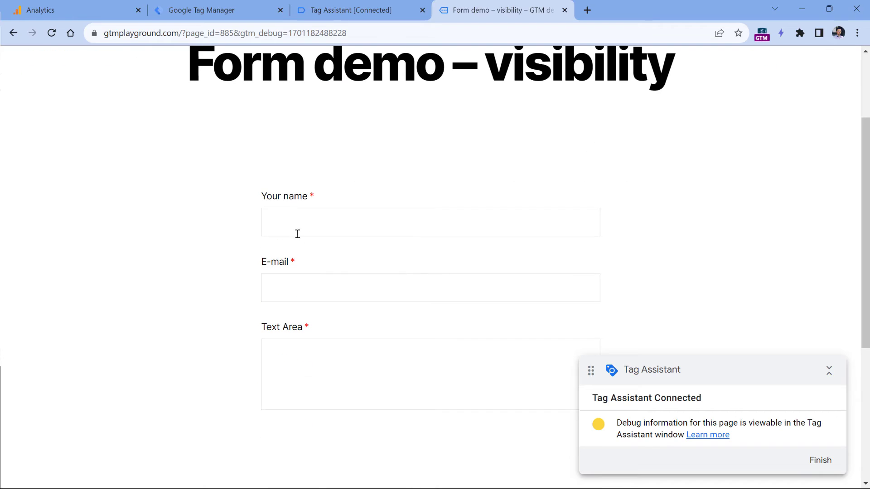
pyautogui.click(297, 228)
pyautogui.write('asd')
pyautogui.click(301, 284)
pyautogui.write('asd@asd.com')
pyautogui.press('Tab')
pyautogui.write('asdasd')
pyautogui.scroll(-4, 317, 345)
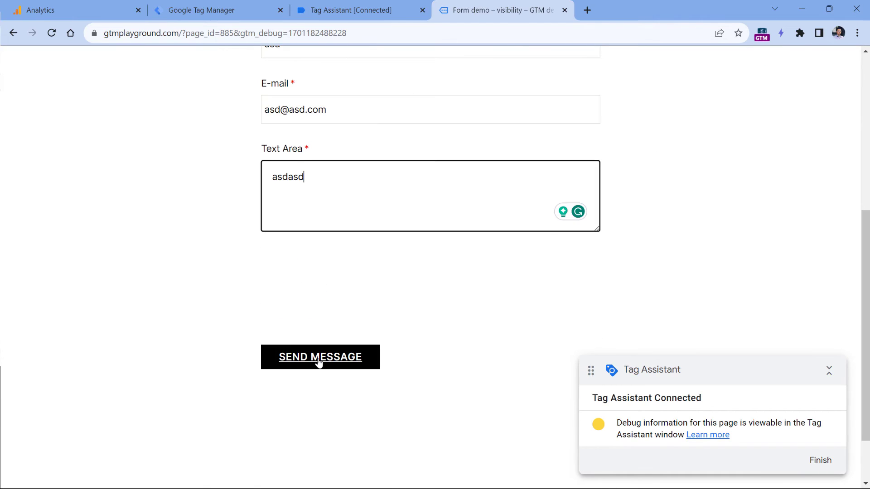
pyautogui.click(319, 361)
# Confirm the GA4 event - form_submission tag fired on Element Visibility with form_id 16.
pyautogui.click(361, 12)
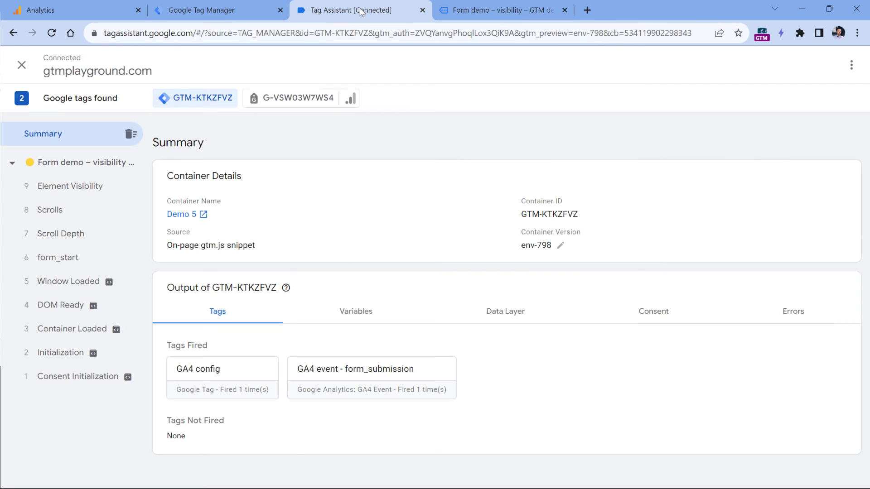
pyautogui.click(68, 186)
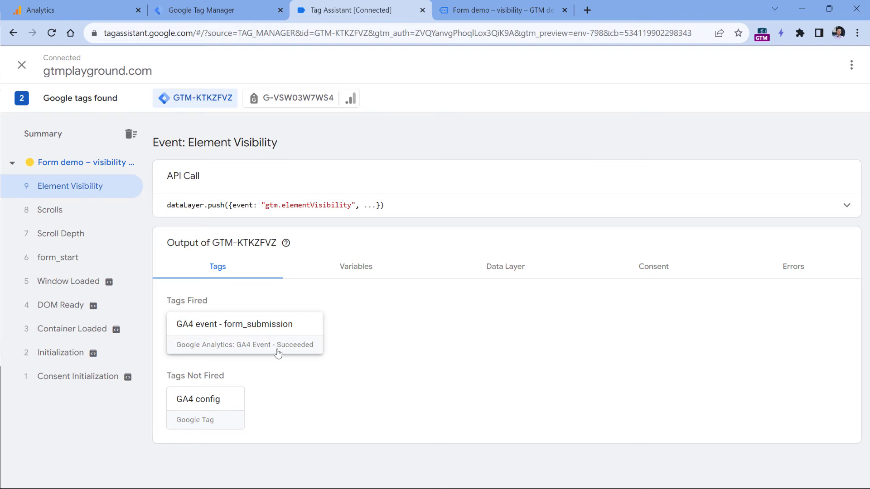
pyautogui.click(246, 329)
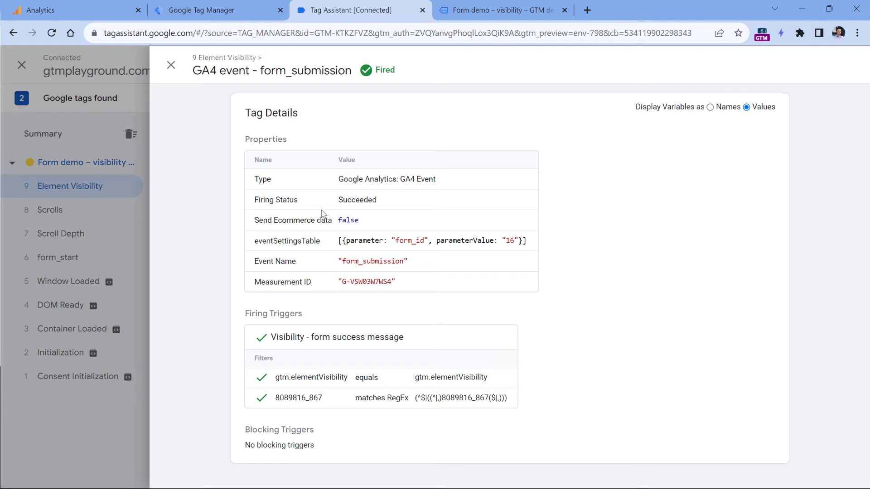
pyautogui.moveTo(395, 241); pyautogui.dragTo(424, 240)
pyautogui.click(508, 239)
pyautogui.click(498, 10)
pyautogui.scroll(4, 391, 204)
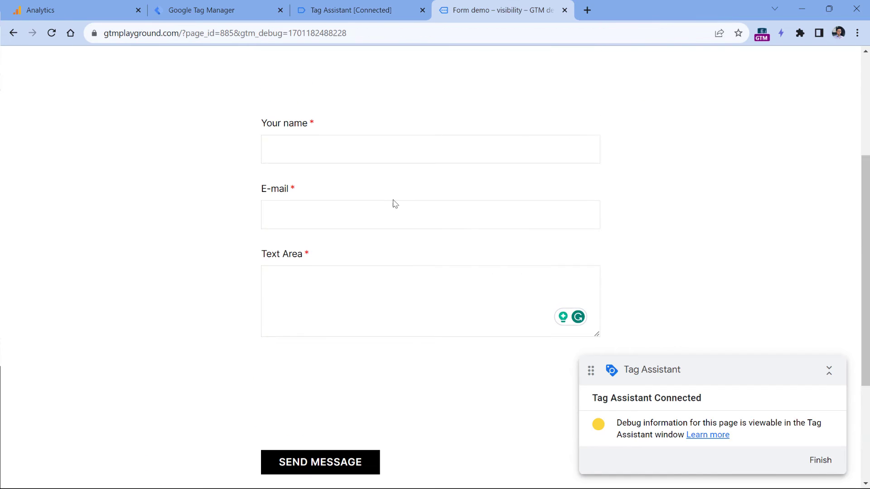
pyautogui.click(361, 12)
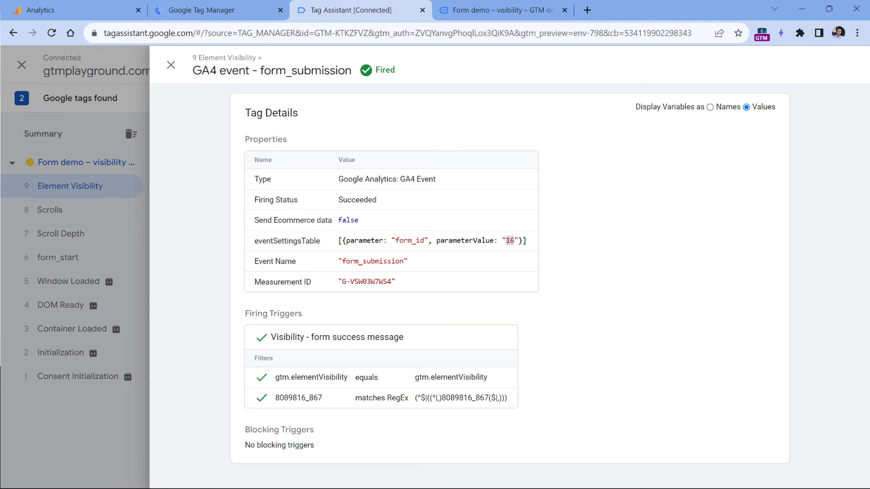
pyautogui.hotkey('ctrl', '1')
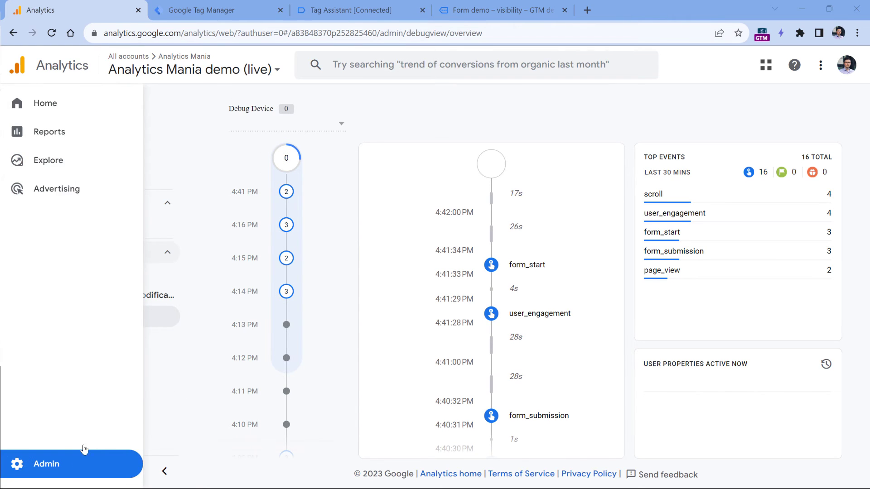
# Open the newest form_submission event in DebugView and expand form_id, showing value 16.
pyautogui.scroll(-2, 113, 250)
pyautogui.click(98, 441)
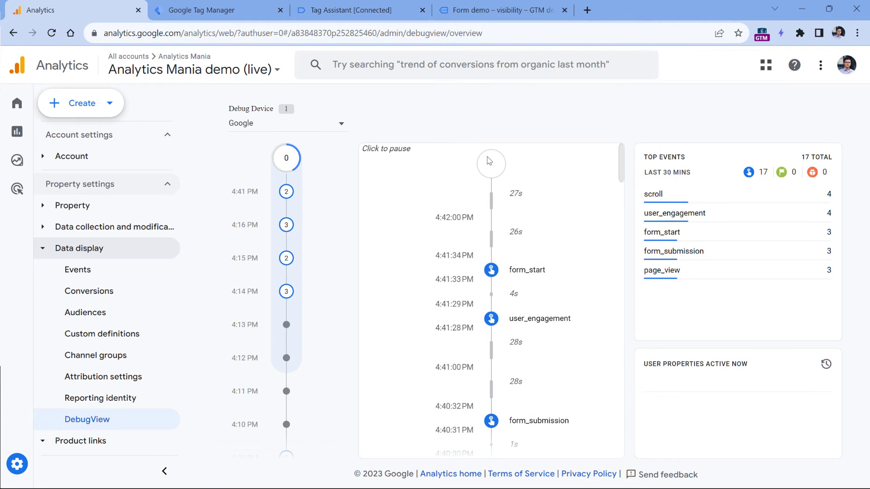
pyautogui.scroll(-1, 539, 369)
pyautogui.click(538, 366)
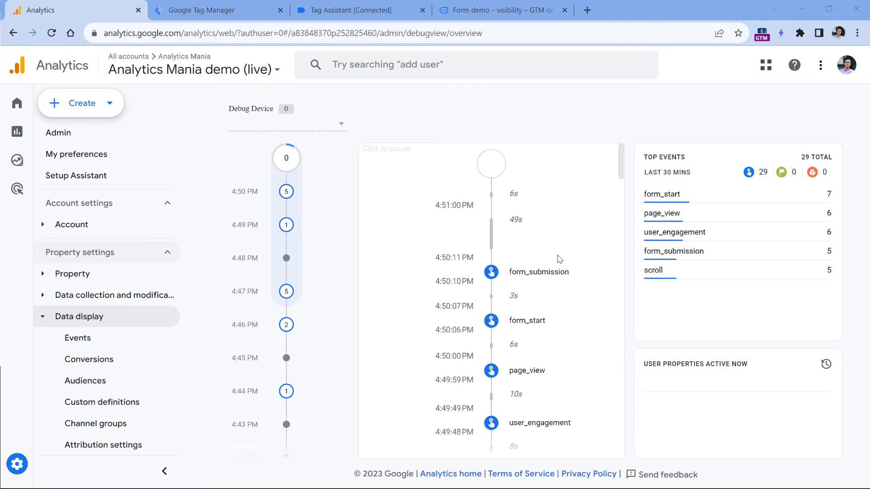
pyautogui.click(539, 277)
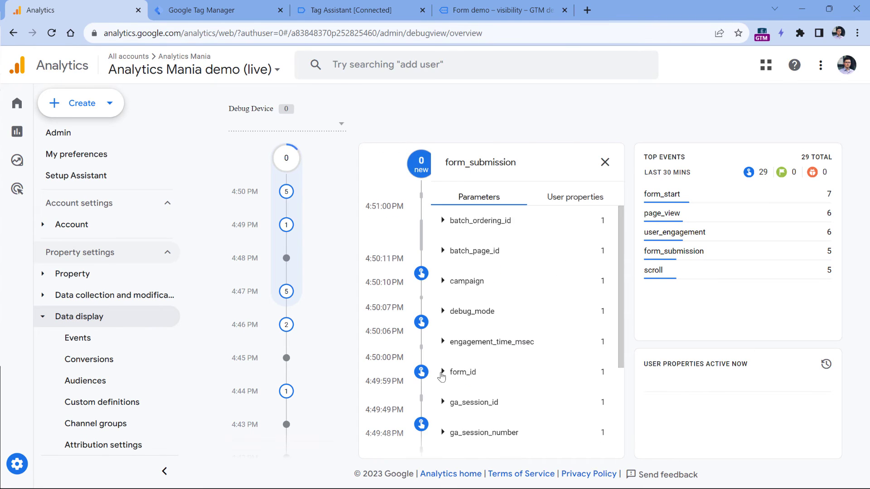
pyautogui.click(442, 373)
pyautogui.scroll(-1, 463, 365)
pyautogui.scroll(-1, 463, 364)
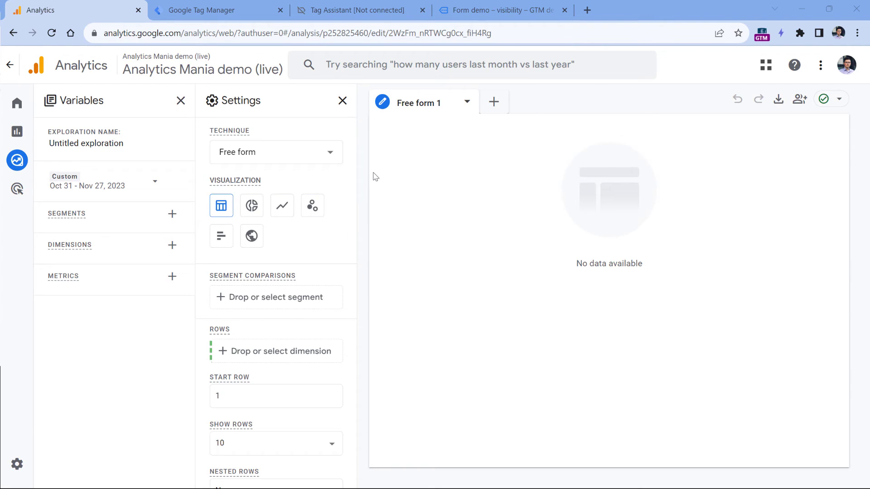
# Search the exploration's dimensions for 'form id', find no match, and close the list.
pyautogui.moveTo(29, 171)
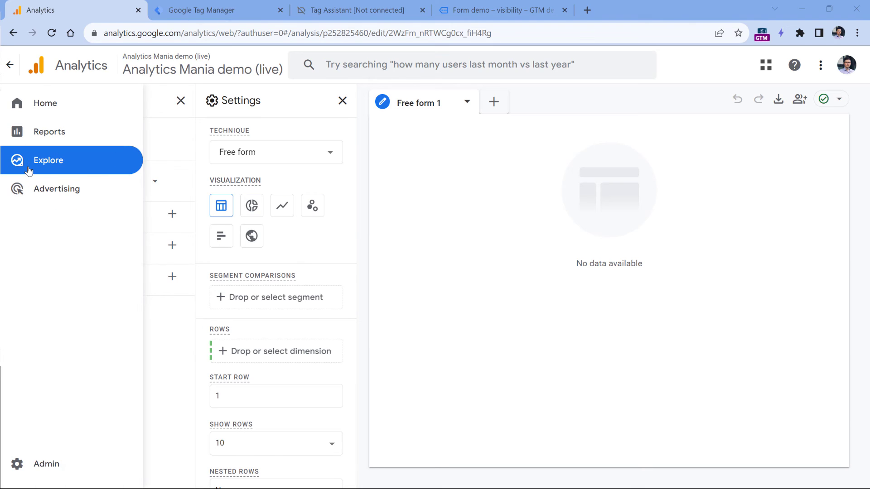
pyautogui.click(172, 245)
pyautogui.write('form id')
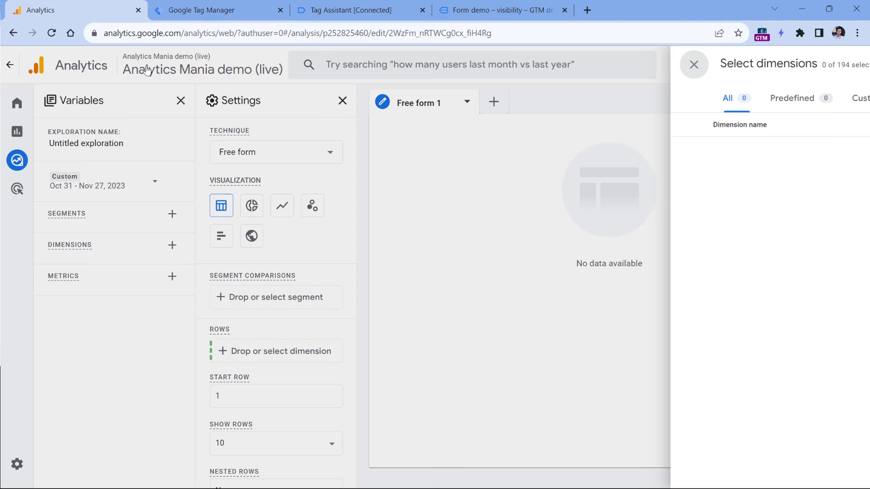
pyautogui.click(146, 65)
# Begin an Event-scoped custom dimension named Form ID, searching event parameters for 'form'.
pyautogui.click(32, 465)
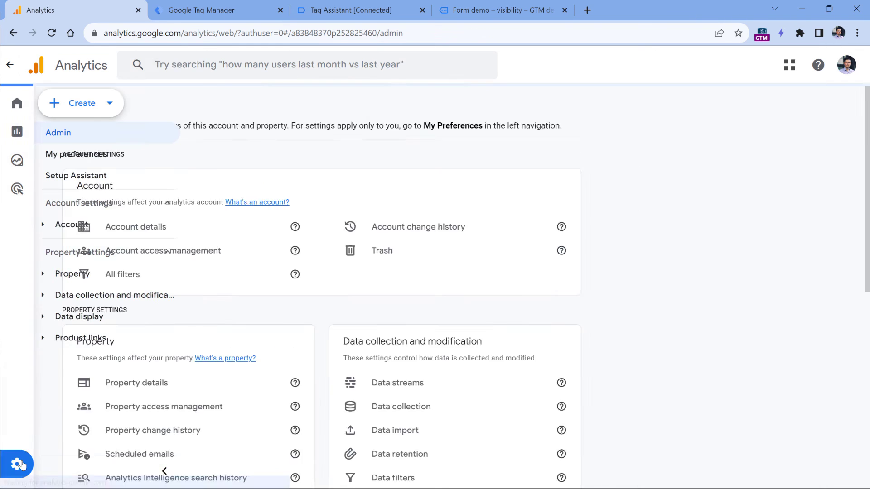
pyautogui.scroll(-3, 294, 399)
pyautogui.click(294, 407)
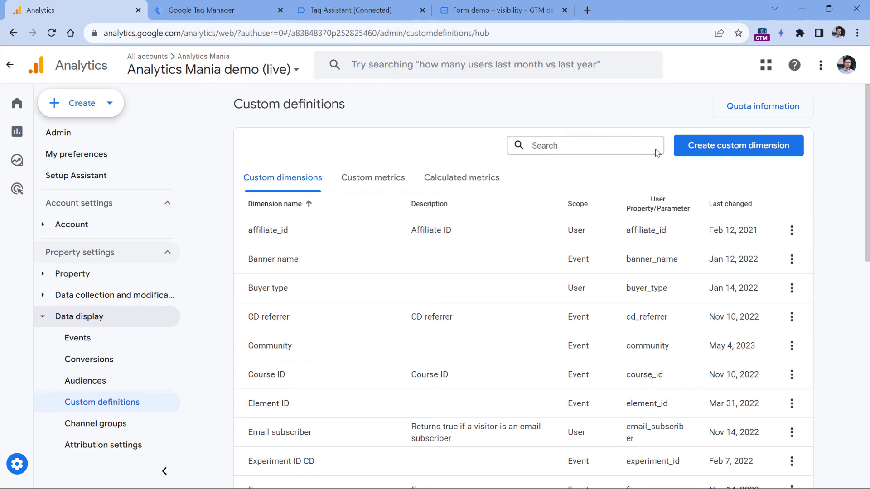
pyautogui.click(743, 149)
pyautogui.click(611, 198)
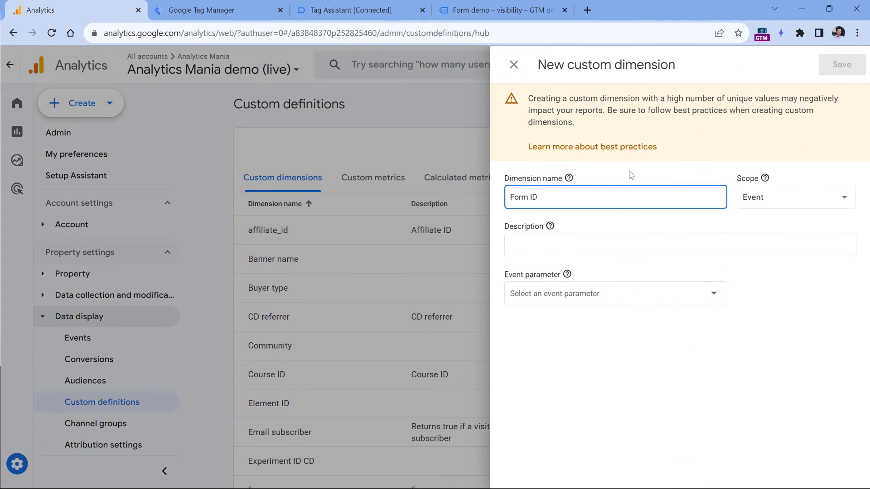
pyautogui.click(591, 296)
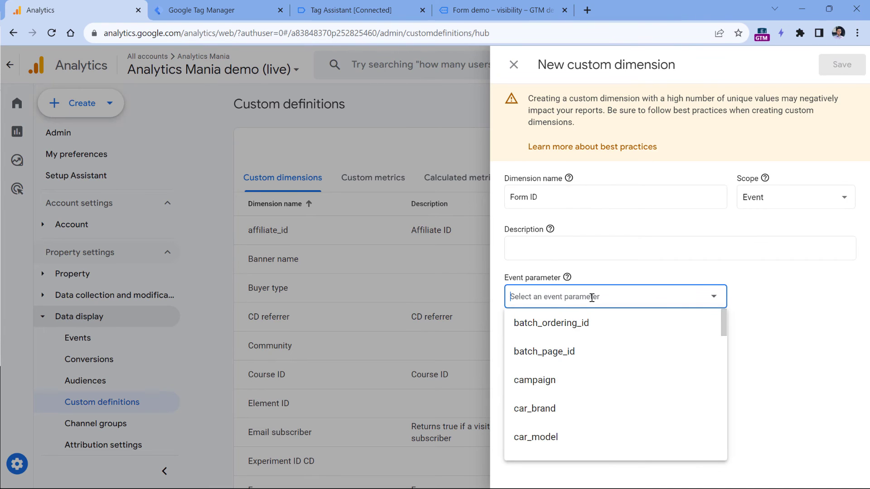
pyautogui.write('form_id')
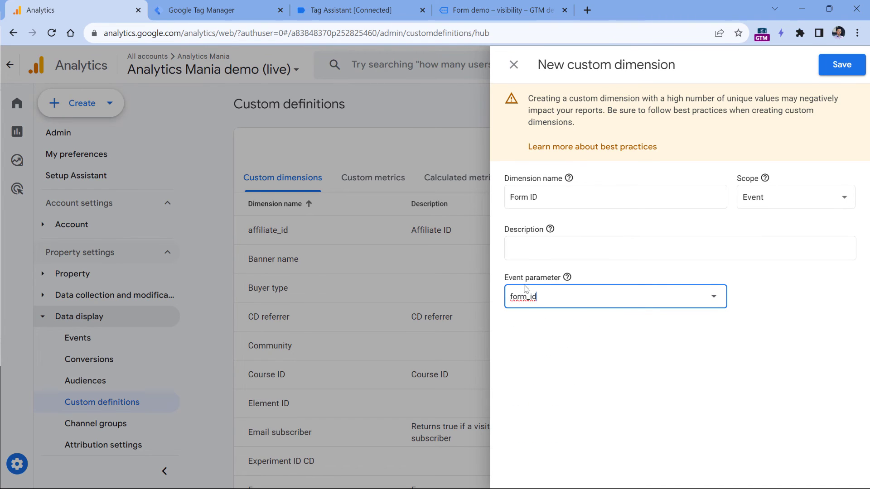
# Verify the form_id parameter name in the form_submission tag, then save the Form ID dimension.
pyautogui.click(213, 13)
pyautogui.click(235, 222)
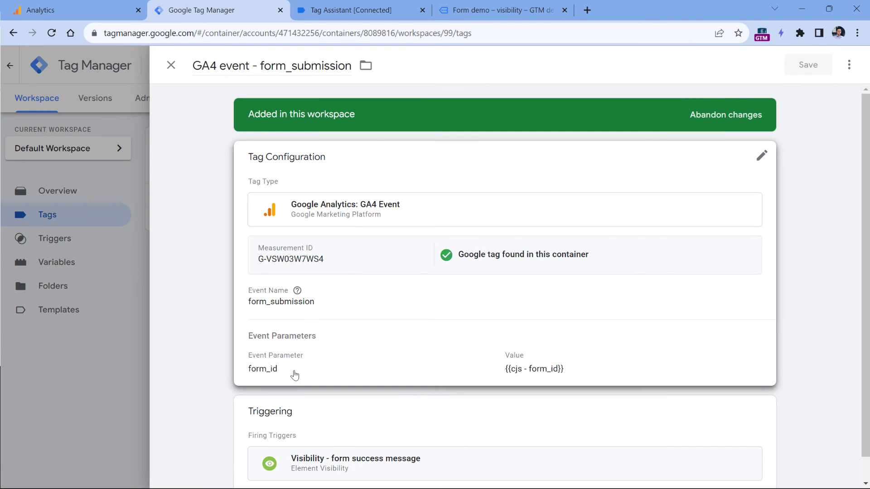
pyautogui.click(72, 10)
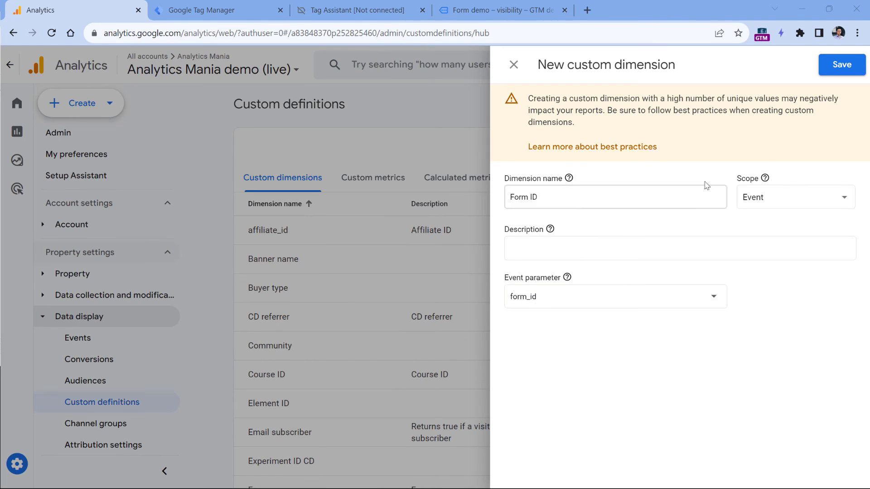
pyautogui.click(833, 65)
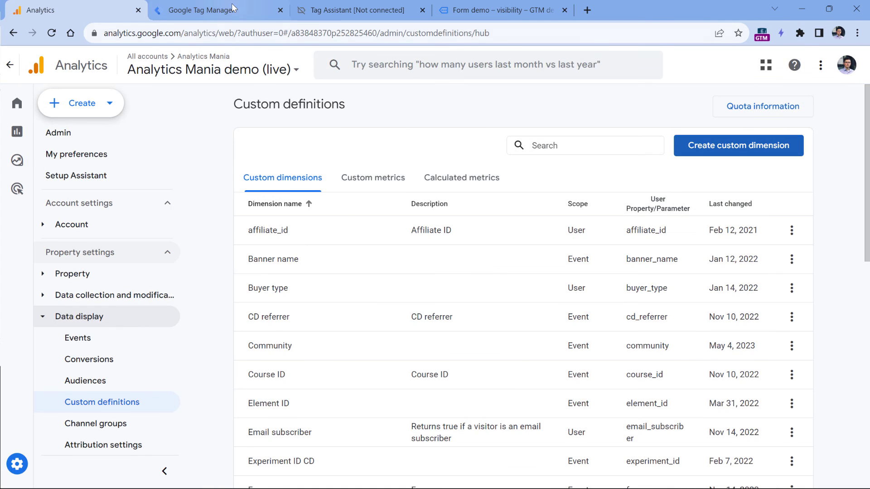
pyautogui.click(218, 10)
# Close the form_submission tag editor and review Element.closest() browser support on caniuse.com.
pyautogui.click(171, 65)
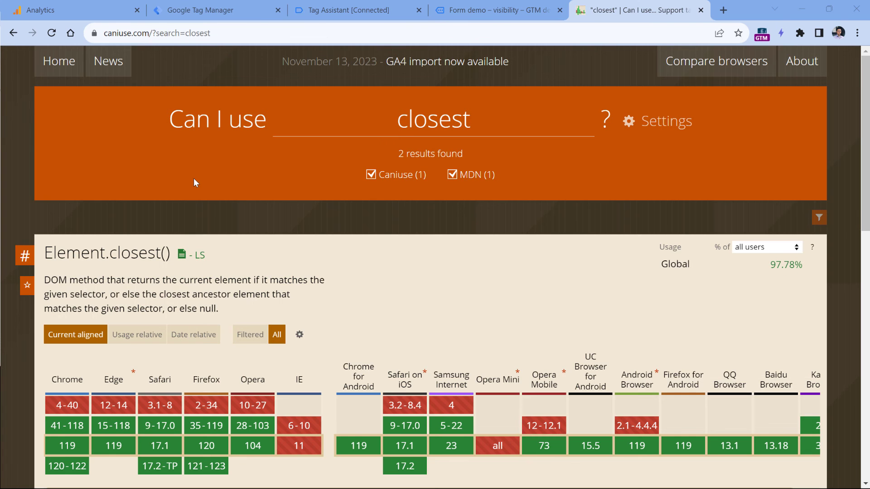
pyautogui.scroll(-1, 194, 178)
pyautogui.moveTo(106, 195); pyautogui.dragTo(170, 194)
pyautogui.moveTo(113, 386)
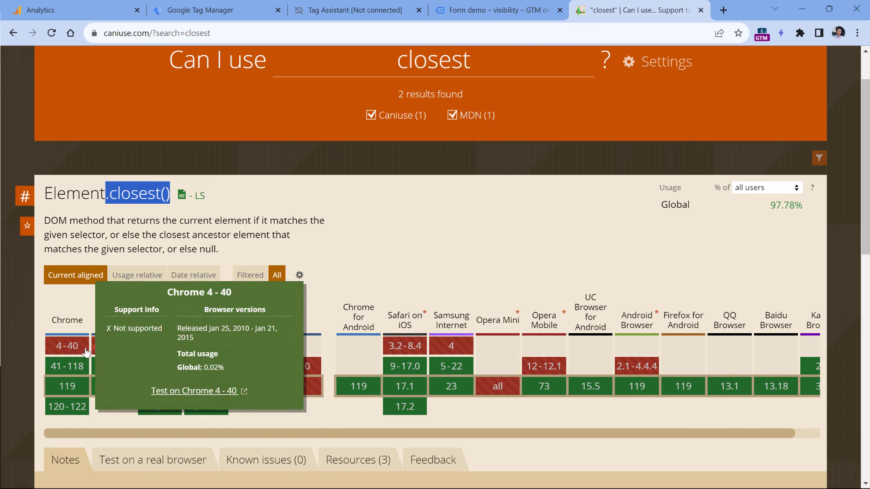
pyautogui.moveTo(84, 406)
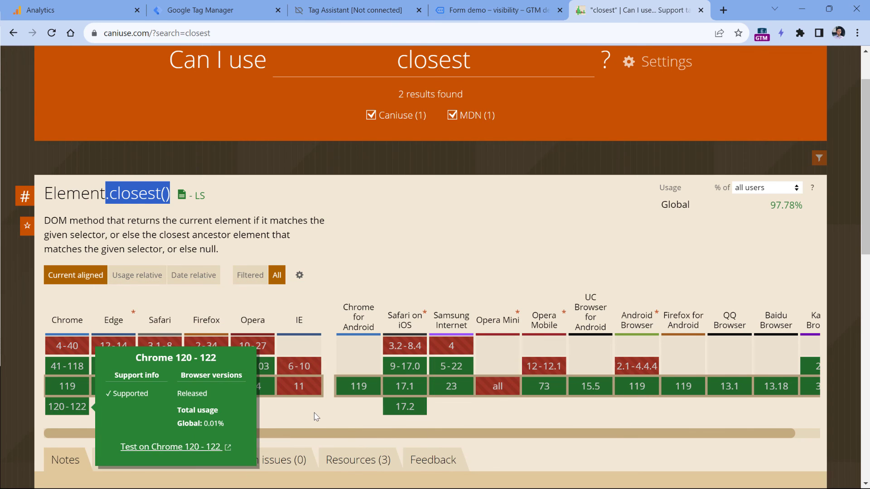
pyautogui.moveTo(299, 388)
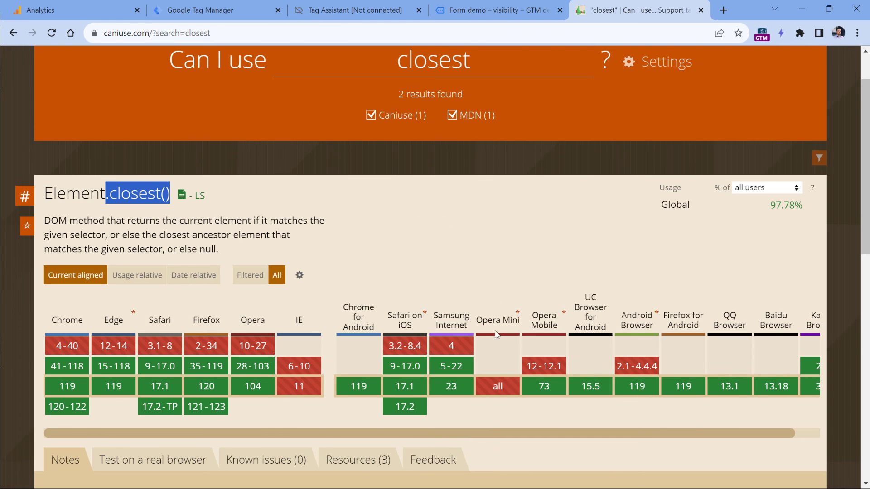
pyautogui.moveTo(497, 387)
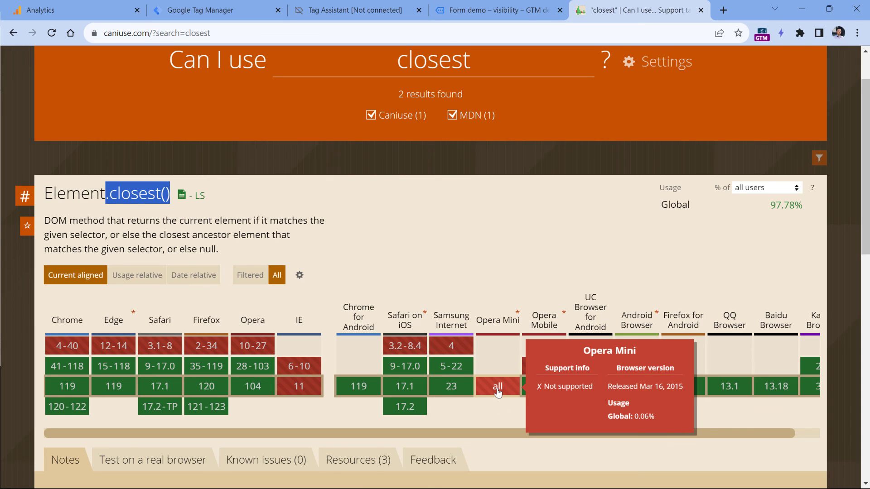
pyautogui.click(497, 390)
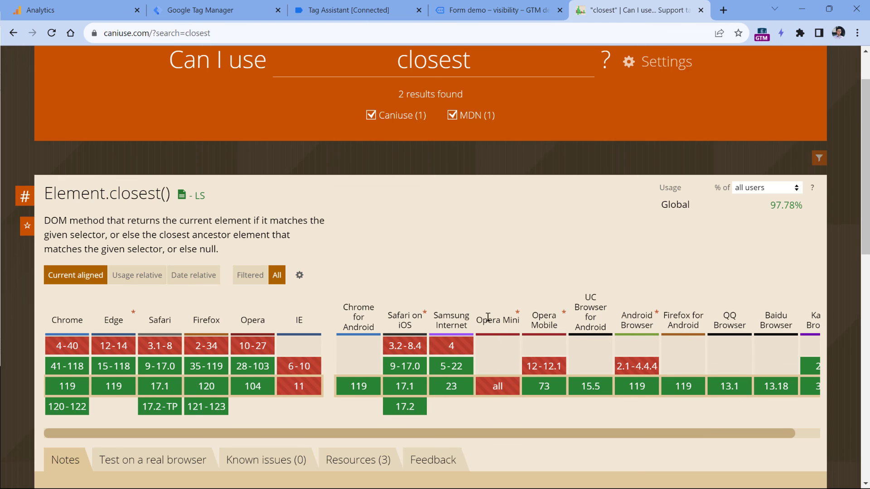
pyautogui.moveTo(482, 319); pyautogui.dragTo(522, 322)
pyautogui.click(532, 326)
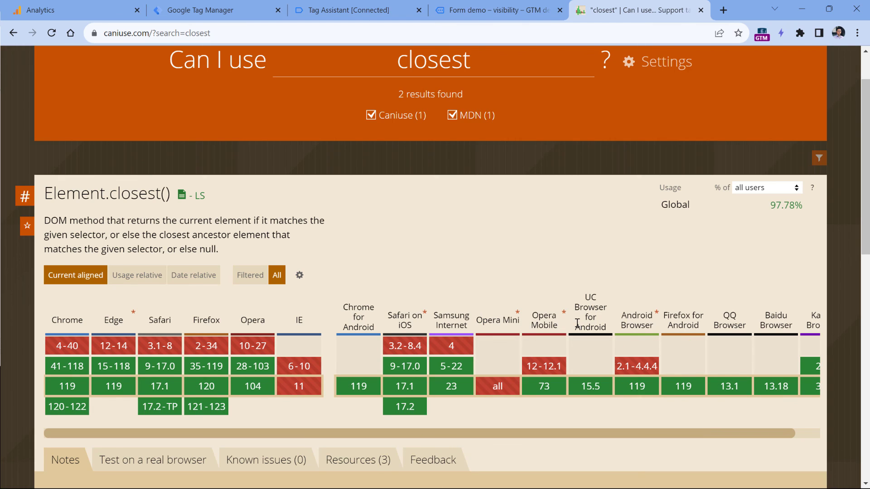